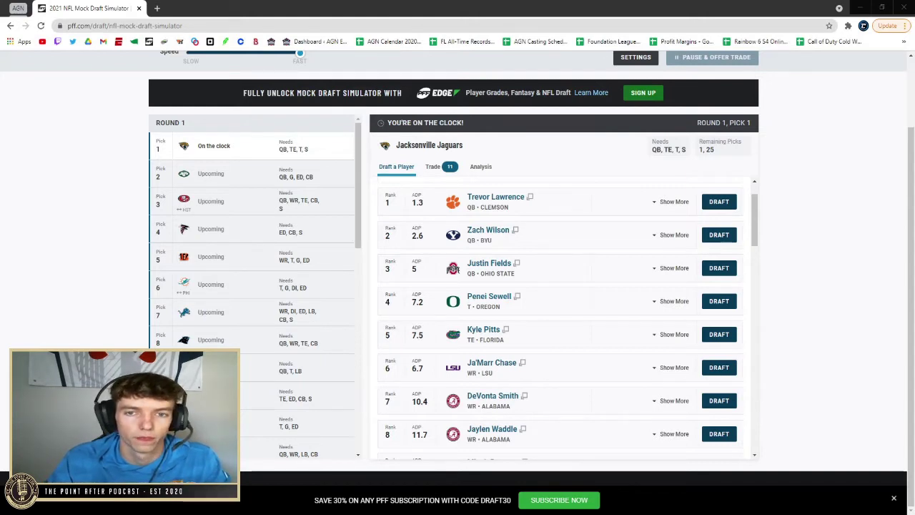
# Restore and re-maximize the browser, then draft Trevor Lawrence first overall for Jacksonville.
pyautogui.doubleClick(242, 10)
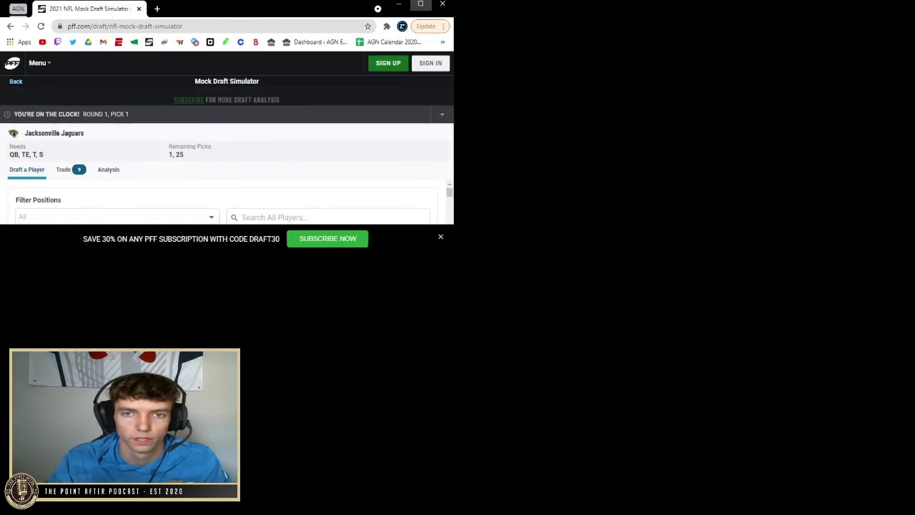
pyautogui.click(420, 4)
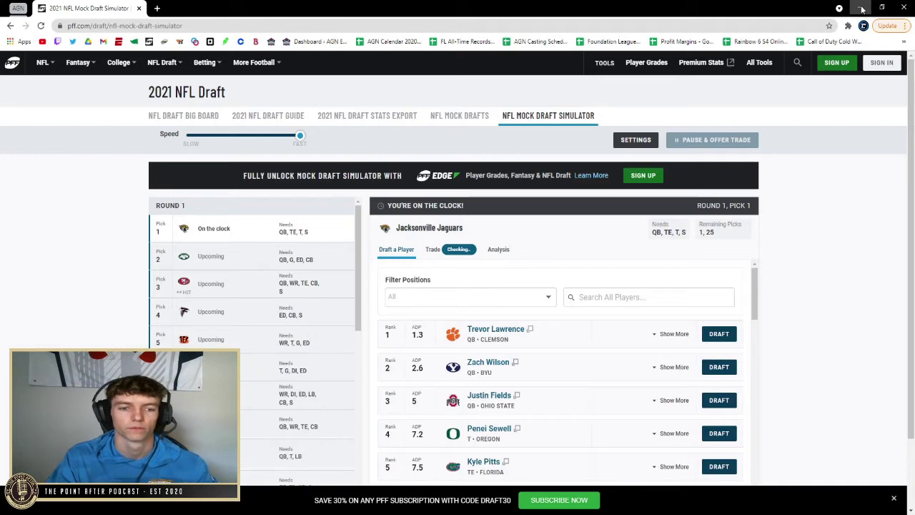
pyautogui.scroll(-1, 513, 315)
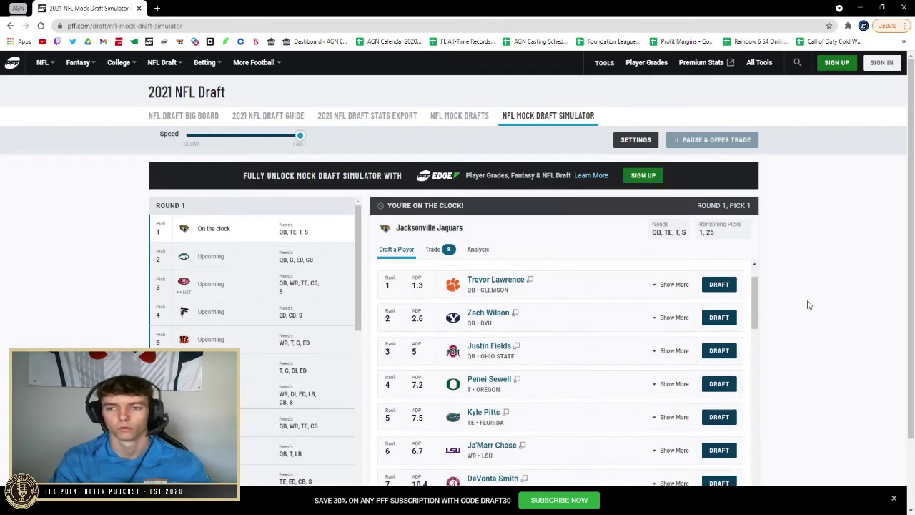
pyautogui.scroll(-1, 837, 274)
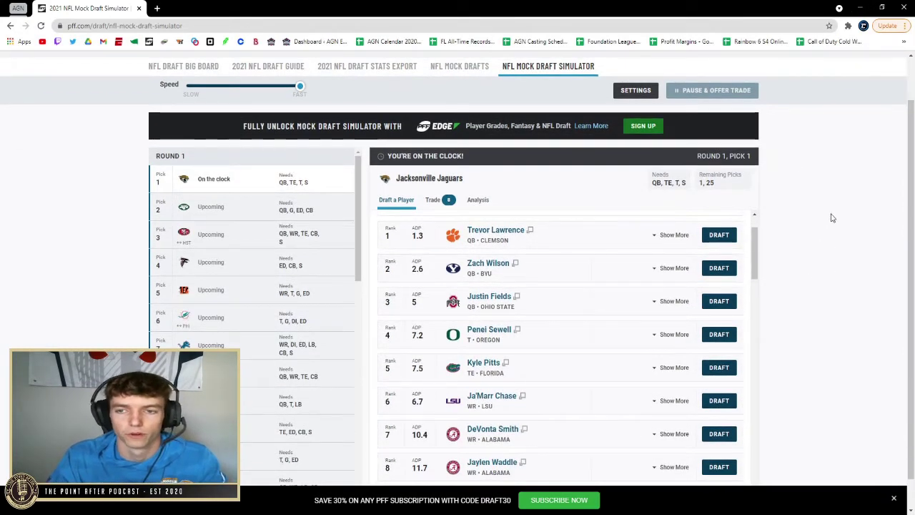
pyautogui.click(731, 240)
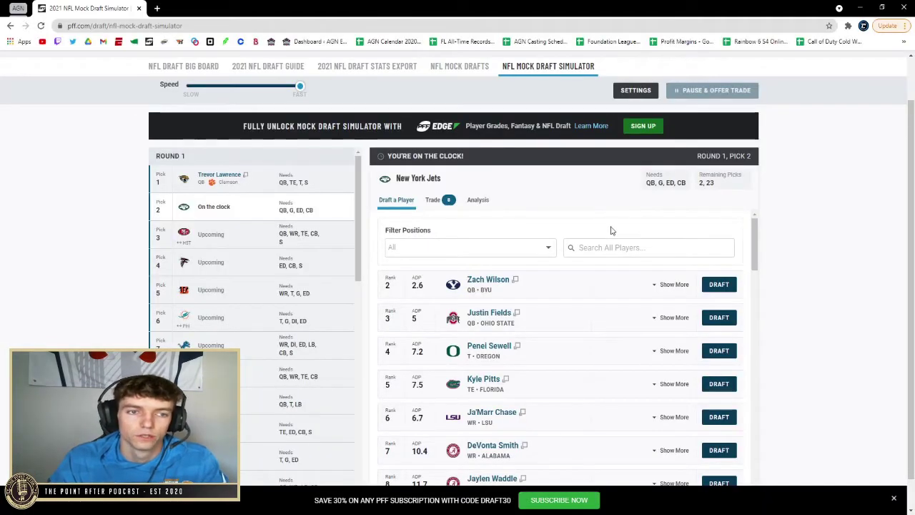
# Draft Zach Wilson for the Jets at pick 2 and Mac Jones for the 49ers at pick 3.
pyautogui.click(727, 286)
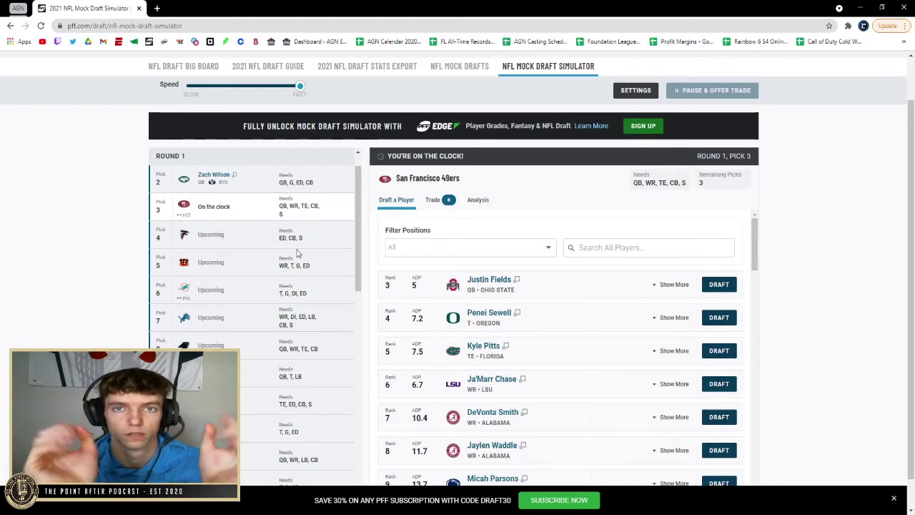
pyautogui.scroll(-2, 583, 357)
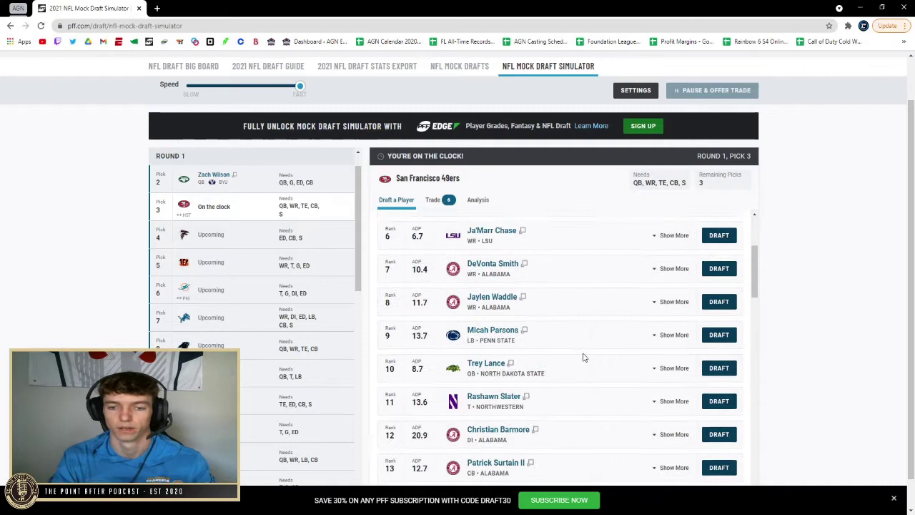
pyautogui.scroll(-3, 570, 359)
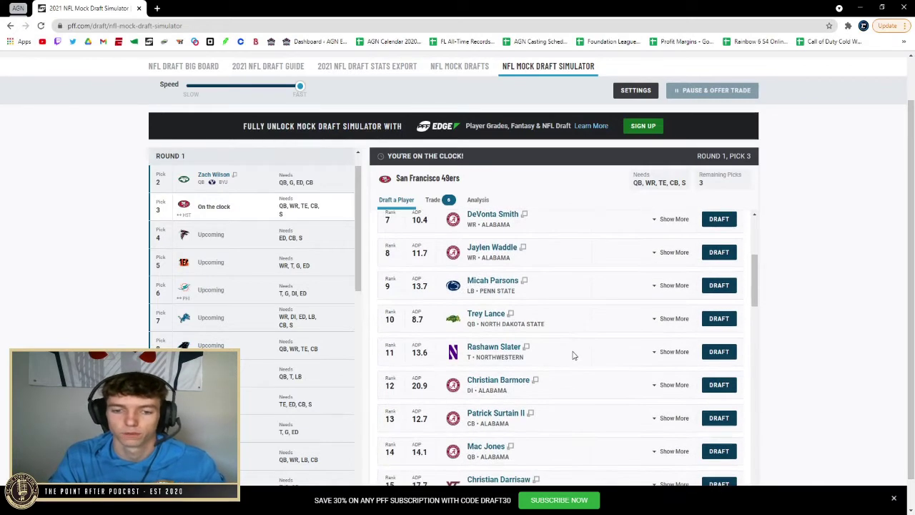
pyautogui.click(727, 411)
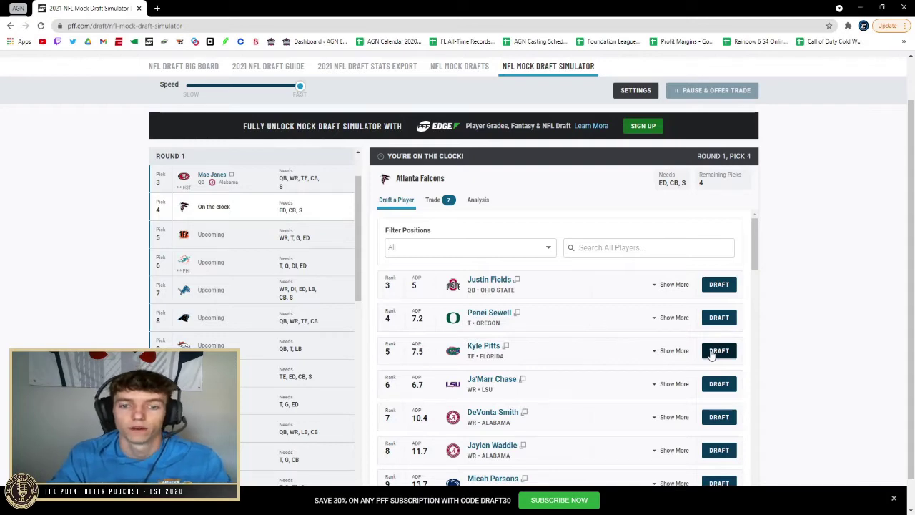
# Draft Kyle Pitts for Atlanta at pick 4 and Penei Sewell for Cincinnati at pick 5.
pyautogui.click(711, 354)
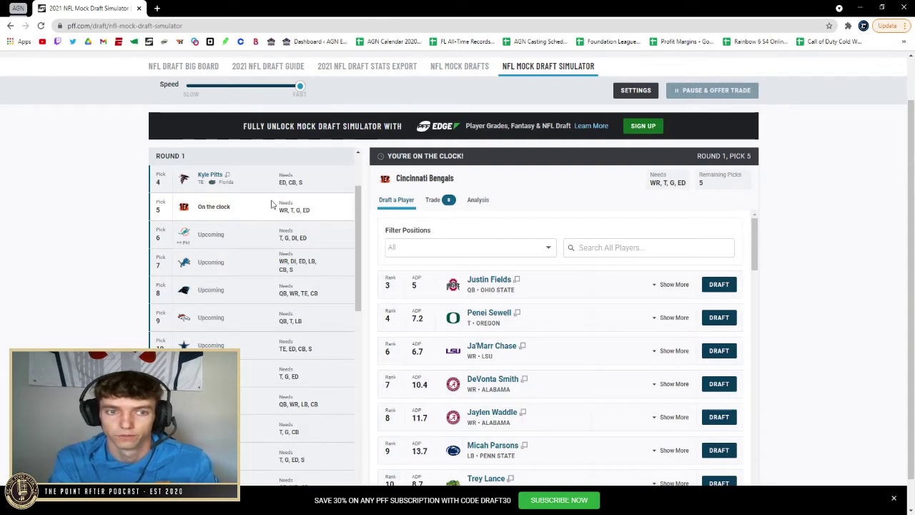
pyautogui.scroll(-3, 296, 256)
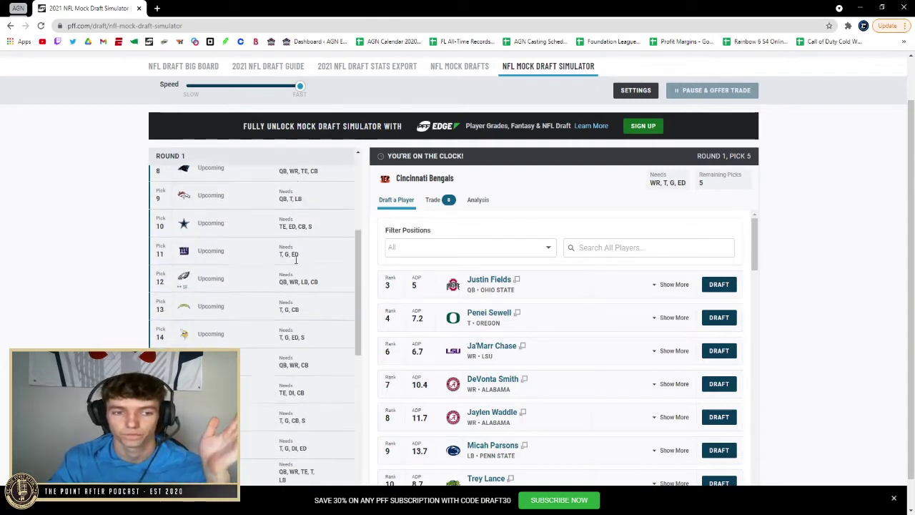
pyautogui.scroll(-3, 298, 261)
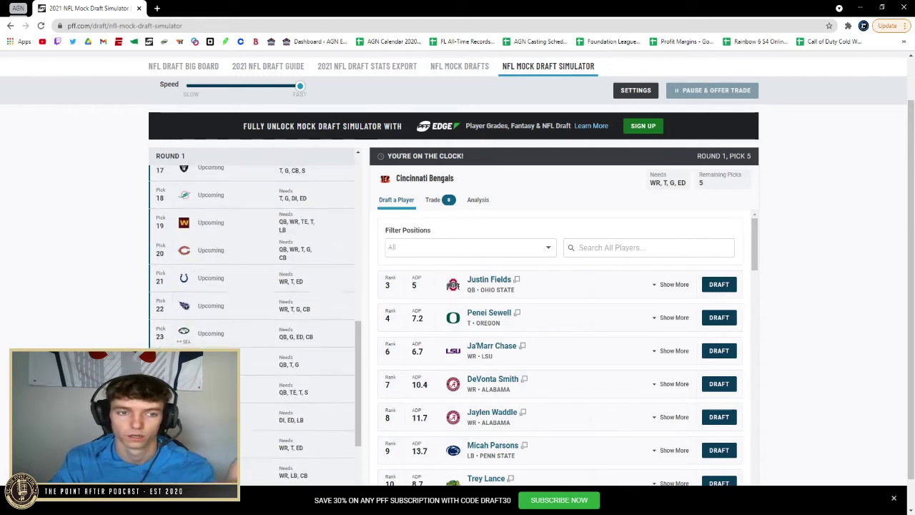
pyautogui.scroll(2, 261, 346)
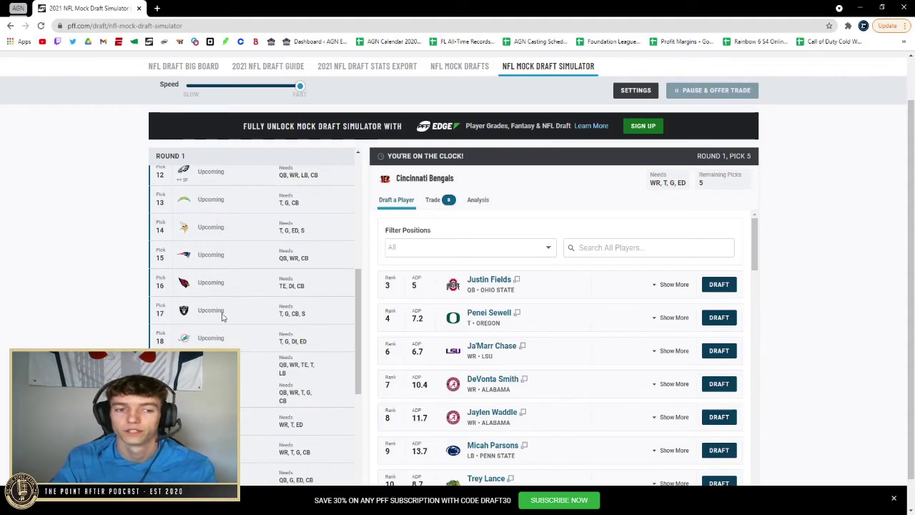
pyautogui.scroll(4, 270, 350)
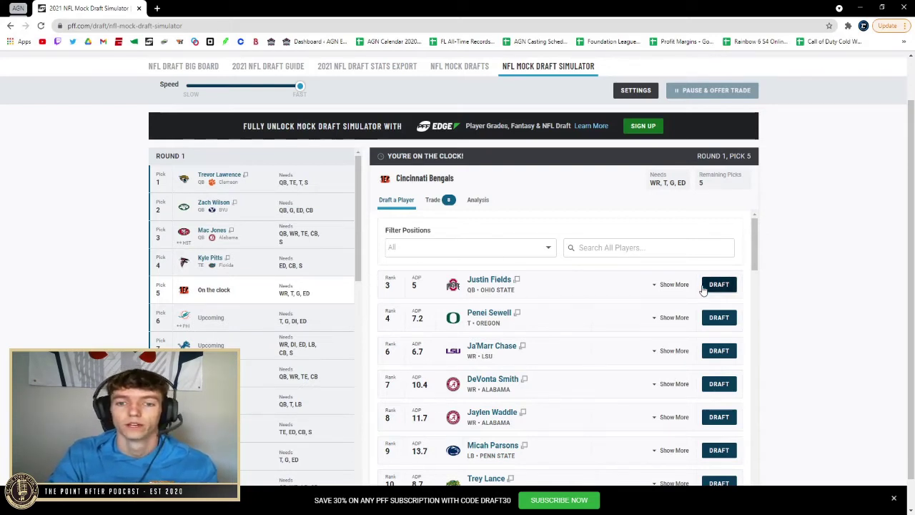
pyautogui.click(722, 318)
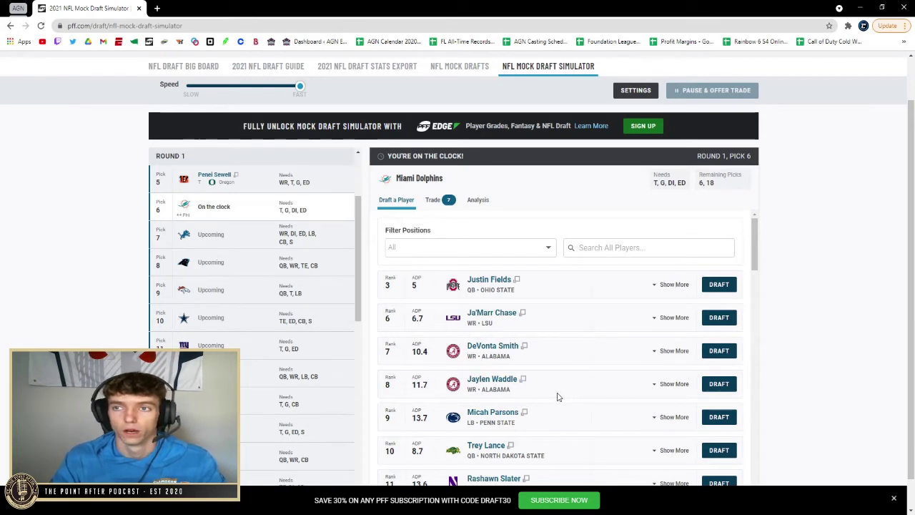
# Draft Jaylen Waddle for Miami, Micah Parsons for Detroit and Justin Fields for Carolina.
pyautogui.click(714, 384)
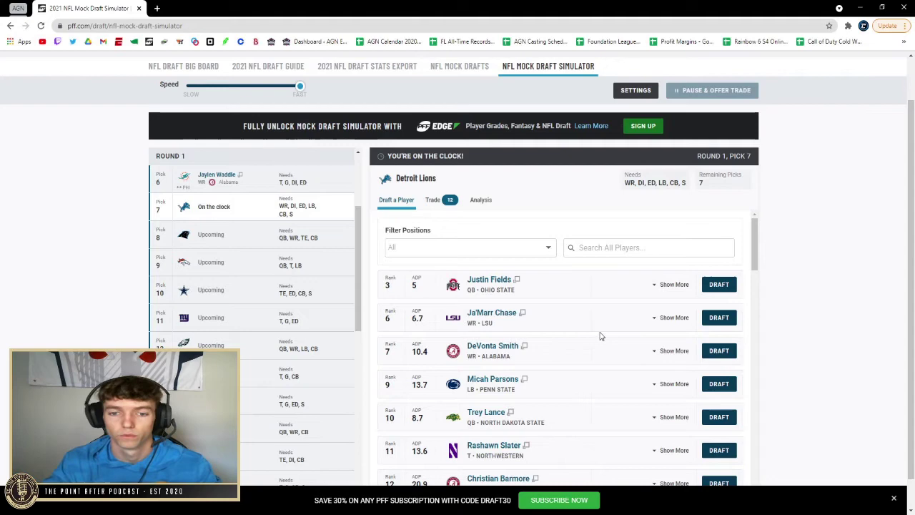
pyautogui.click(722, 385)
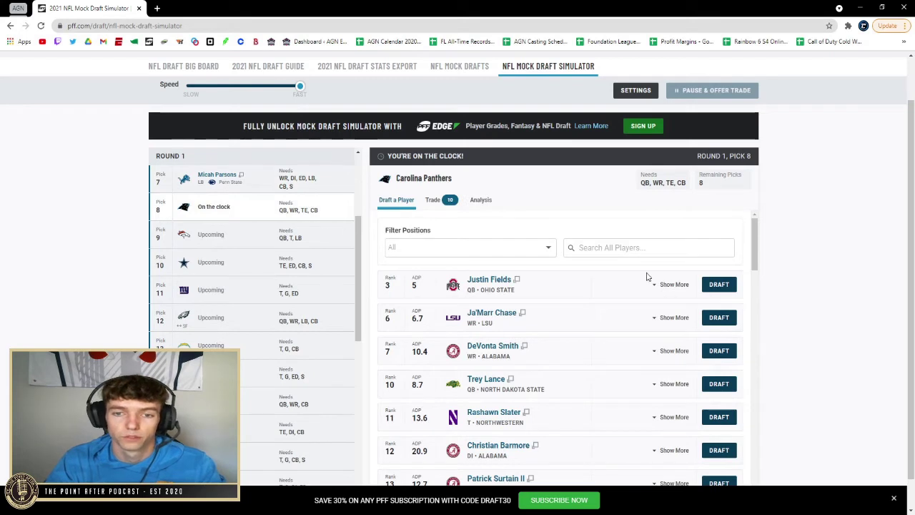
pyautogui.click(728, 286)
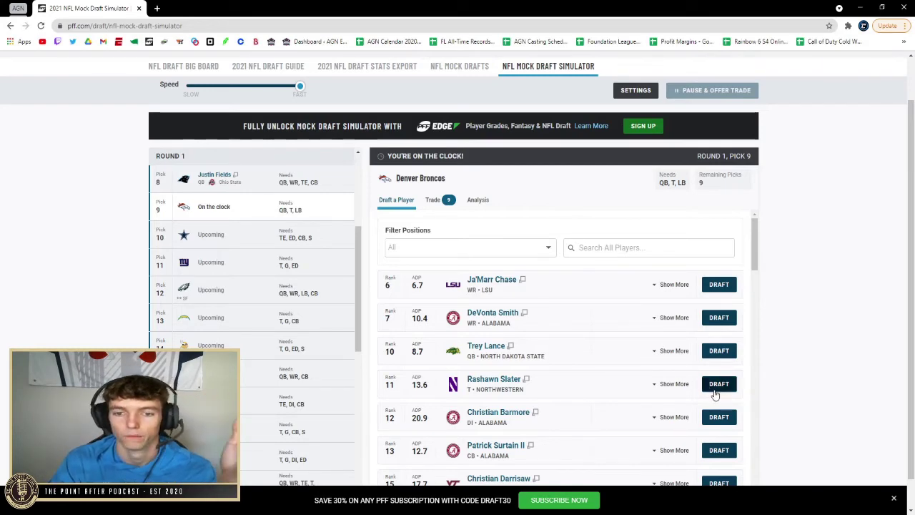
# Review OT and LB prospects via the position filter, clear it, then draft Rashawn Slater for Denver.
pyautogui.click(498, 248)
pyautogui.click(426, 351)
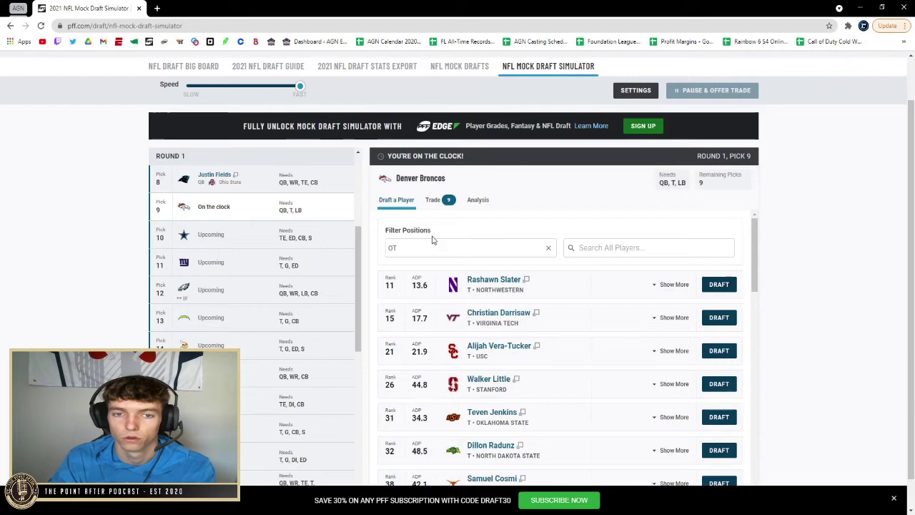
pyautogui.click(468, 250)
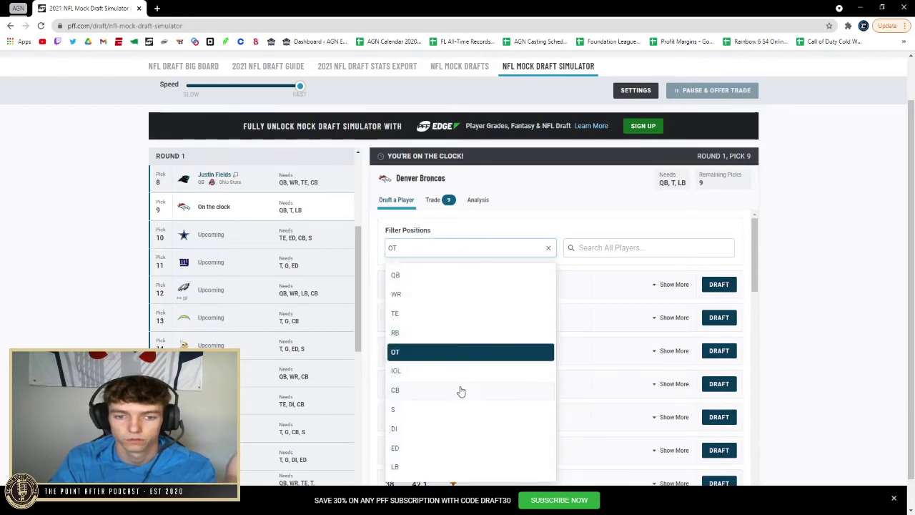
pyautogui.click(457, 467)
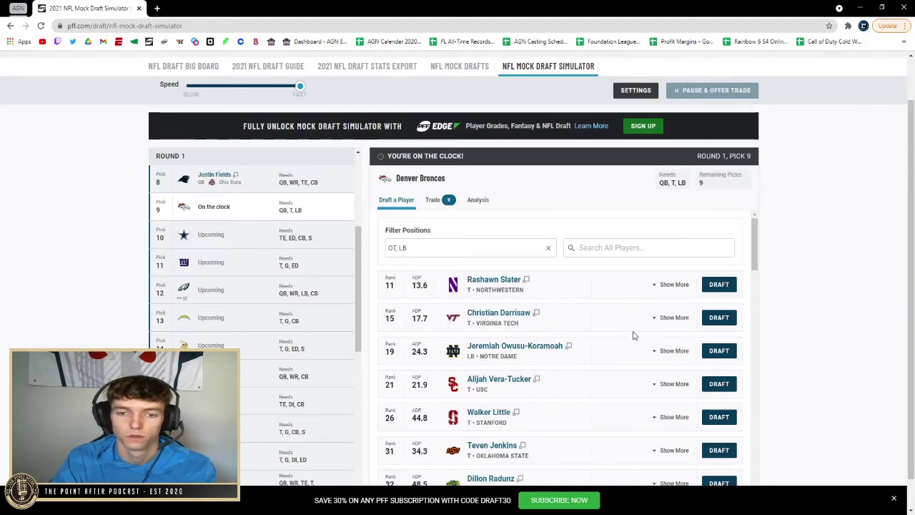
pyautogui.click(549, 249)
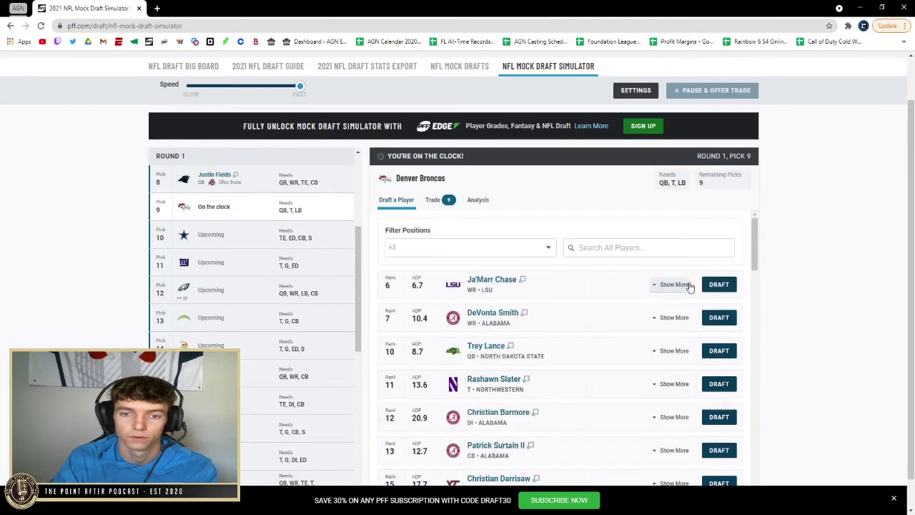
pyautogui.click(727, 380)
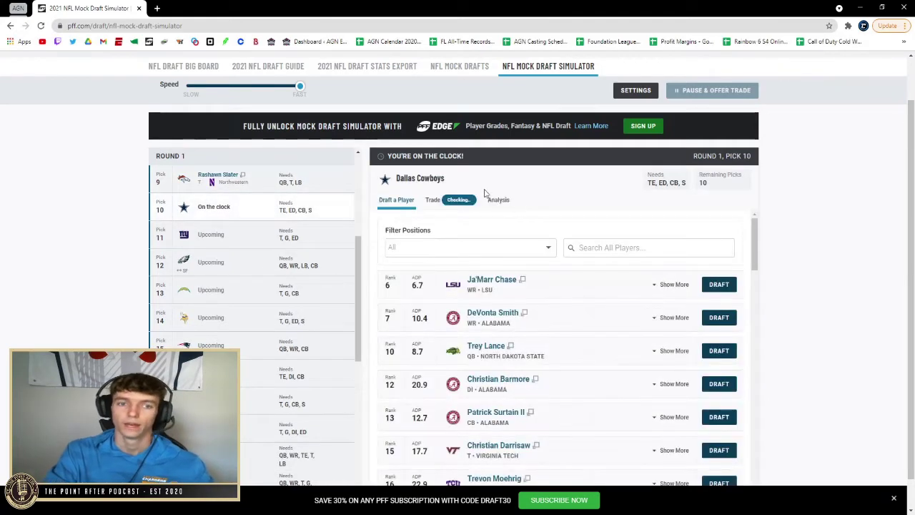
# Draft Surtain II for Dallas, DeVonta Smith for the Giants, Ja'Marr Chase for Philadelphia and Darrisaw for the Chargers.
pyautogui.click(721, 418)
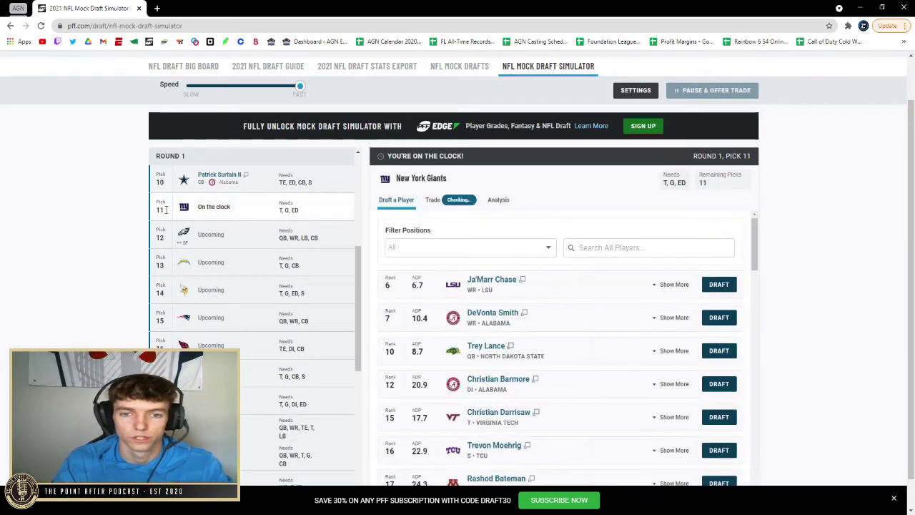
pyautogui.click(727, 317)
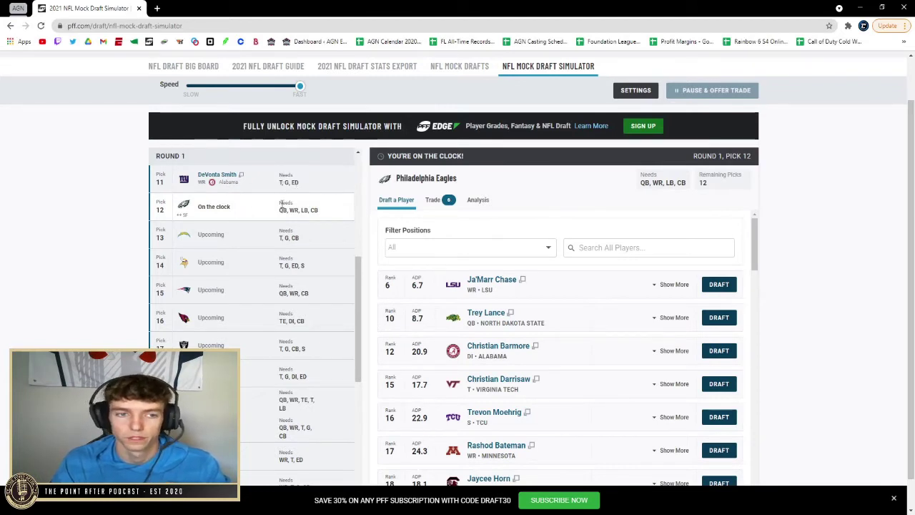
pyautogui.click(719, 285)
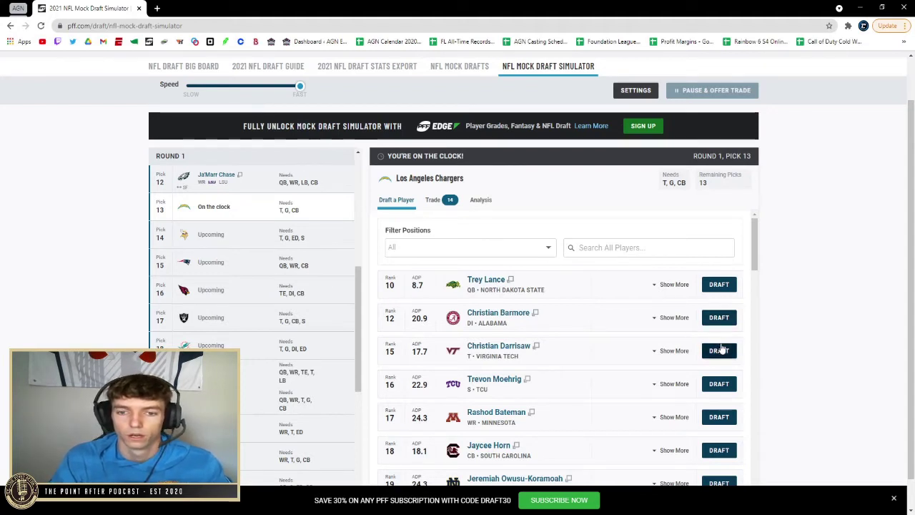
pyautogui.click(719, 351)
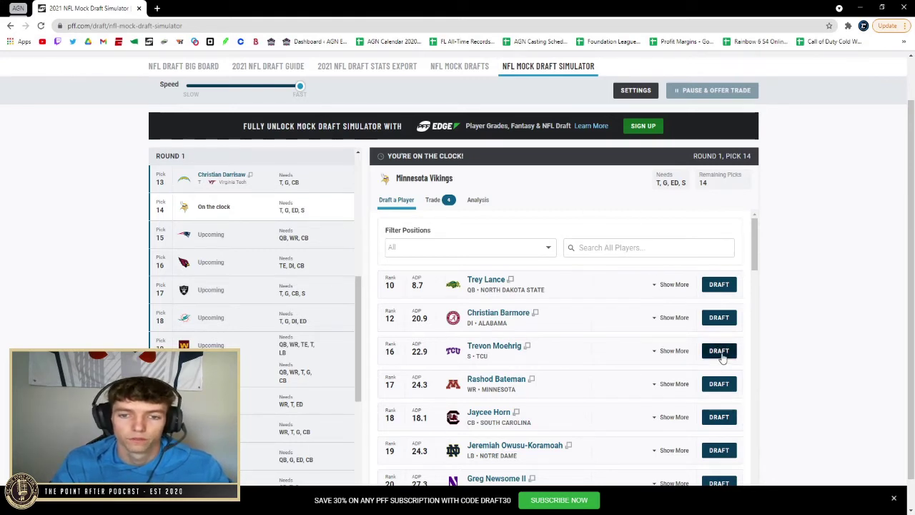
# Check the offensive tackles, then draft Trevon Moehrig for Minnesota and Trey Lance for New England.
pyautogui.click(528, 247)
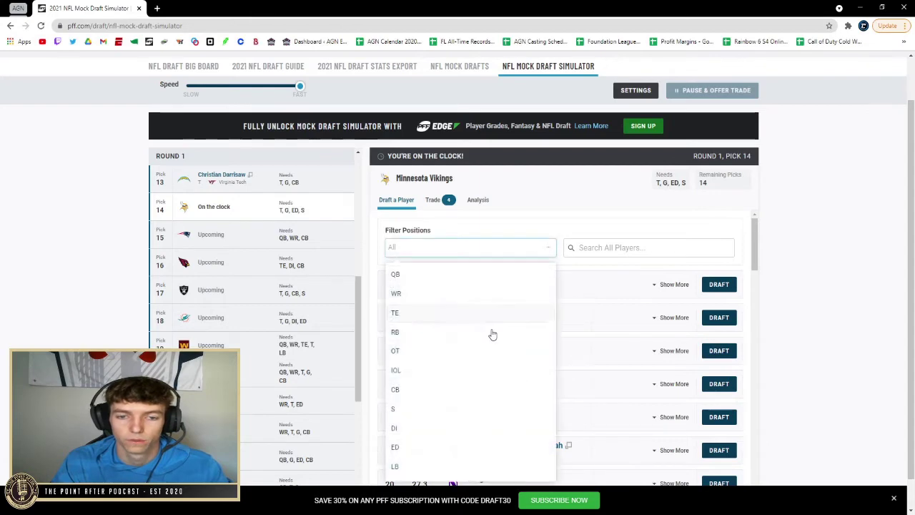
pyautogui.click(451, 350)
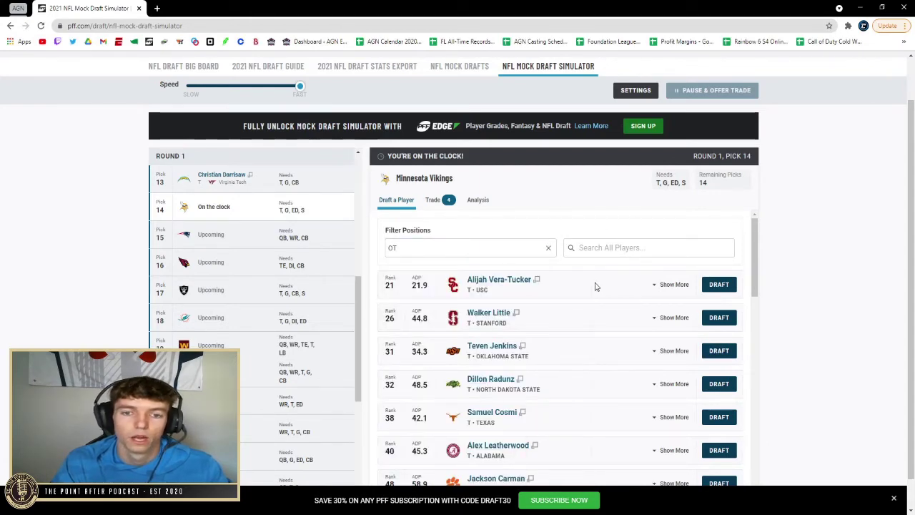
pyautogui.click(548, 248)
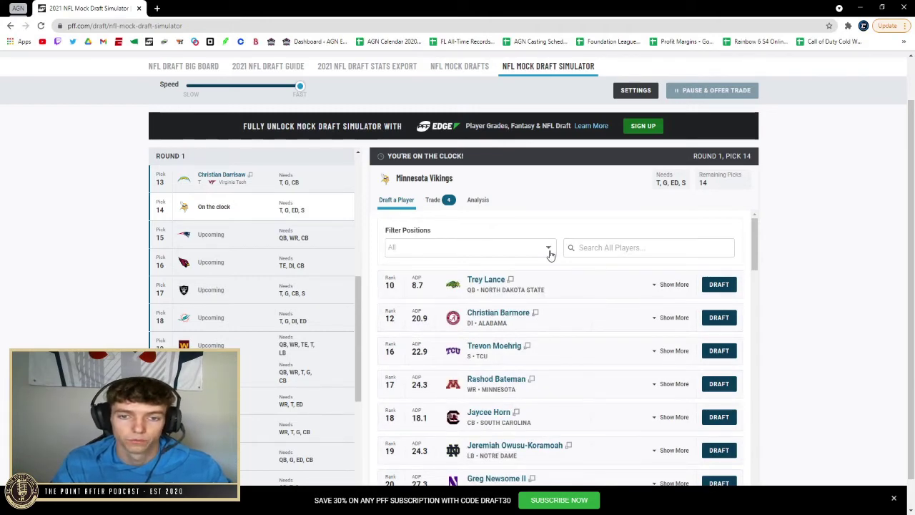
pyautogui.click(718, 351)
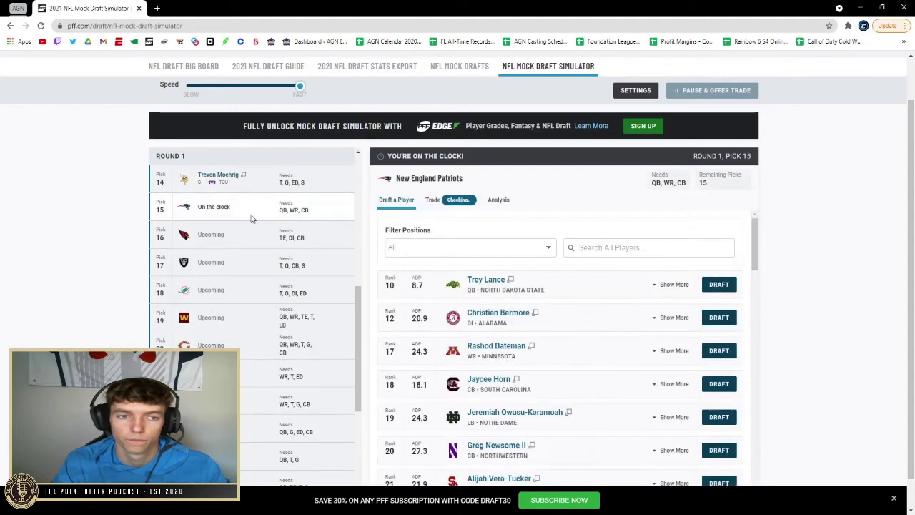
pyautogui.click(728, 286)
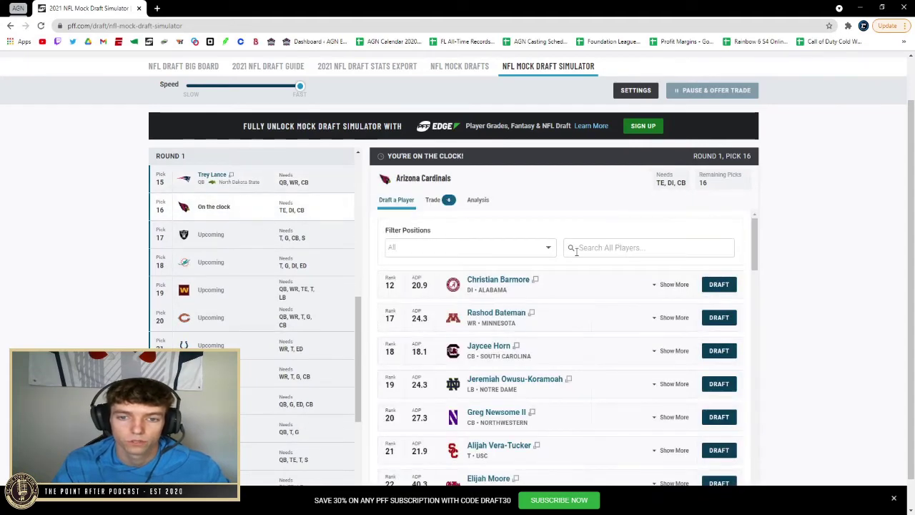
# Check the tight ends, then draft Christian Barmore for Arizona at pick 16.
pyautogui.click(542, 248)
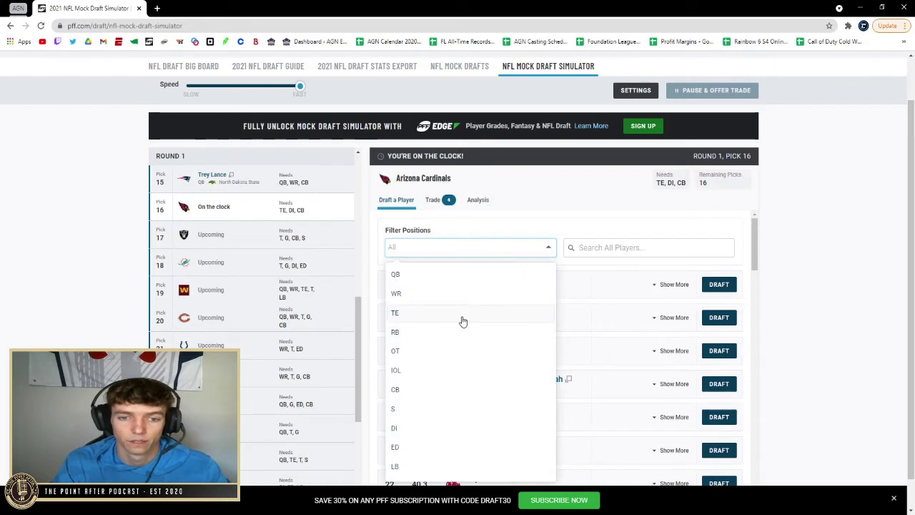
pyautogui.click(462, 320)
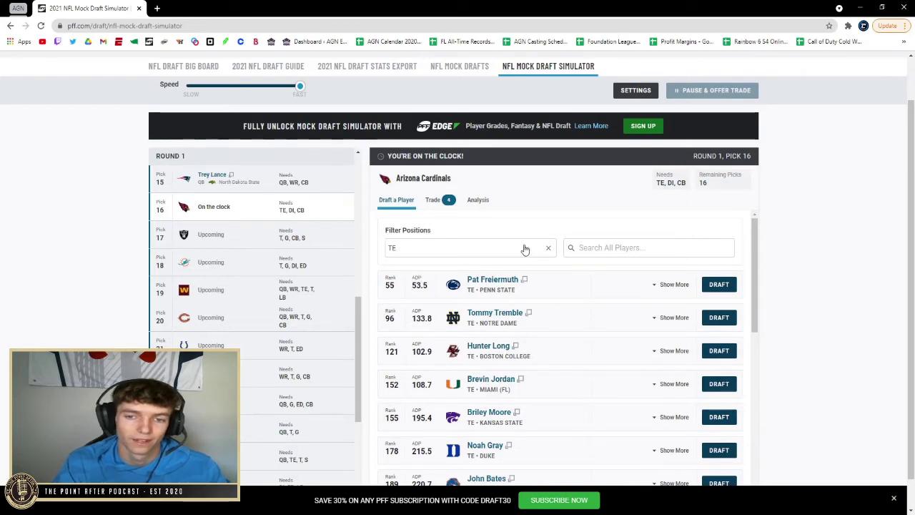
pyautogui.click(547, 249)
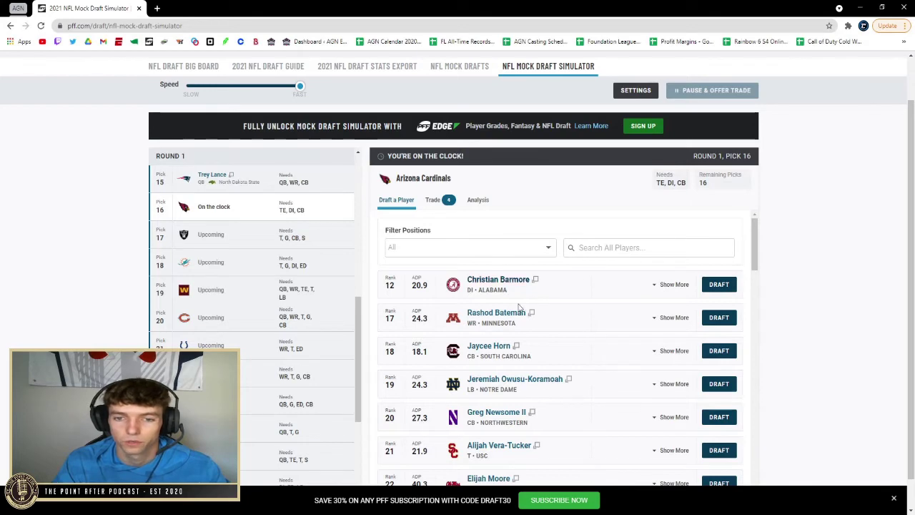
pyautogui.click(711, 288)
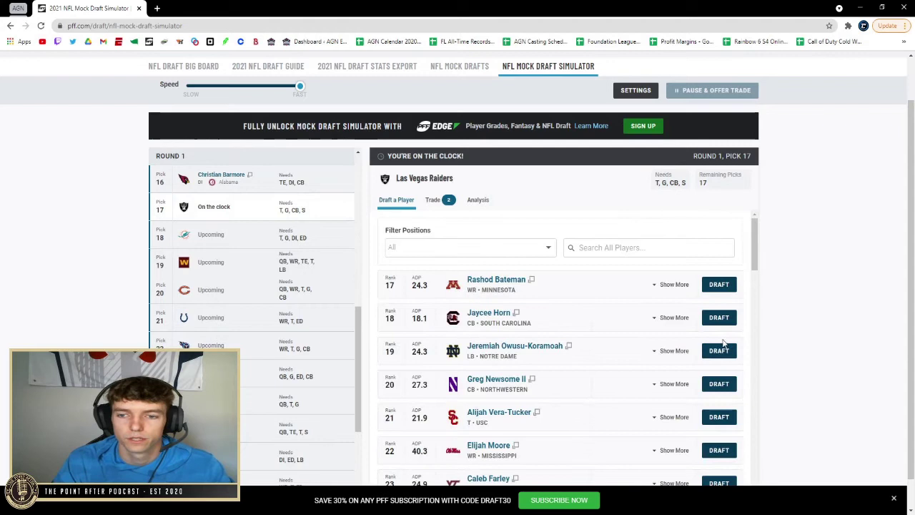
# Draft Owusu-Koramoah for the Raiders, Vera-Tucker (OT filter) for Miami, Bateman for Washington and Horn for Chicago.
pyautogui.click(719, 350)
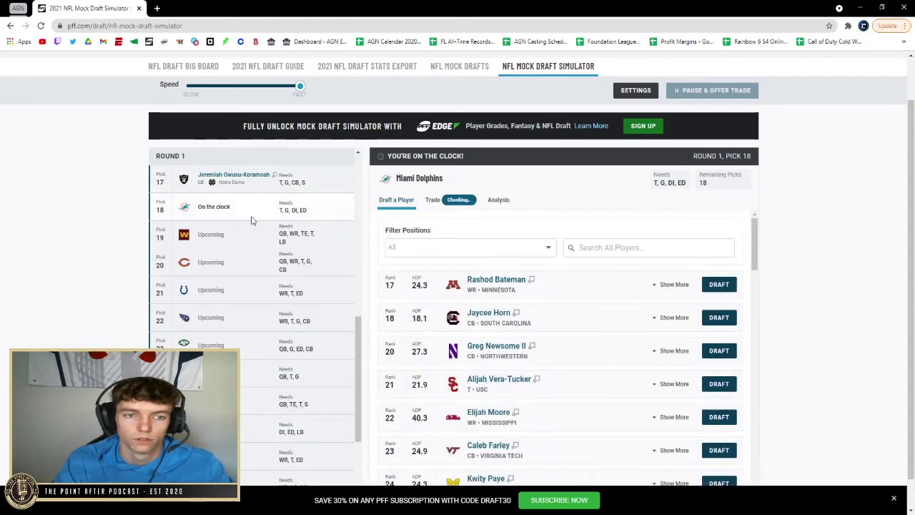
pyautogui.click(550, 252)
pyautogui.click(486, 349)
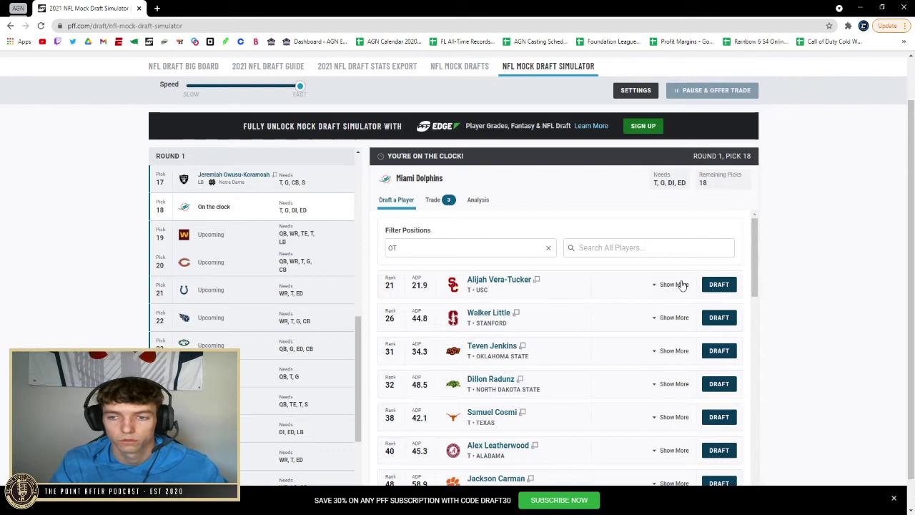
pyautogui.click(719, 284)
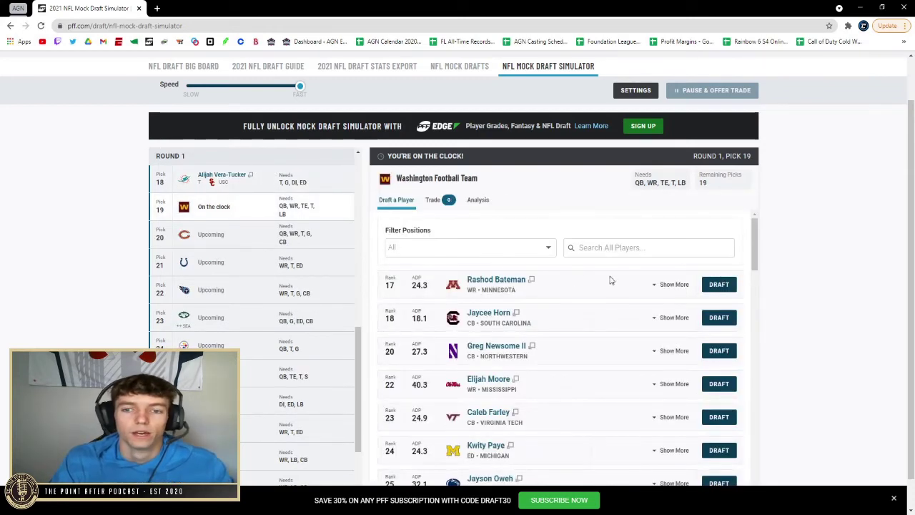
pyautogui.click(719, 285)
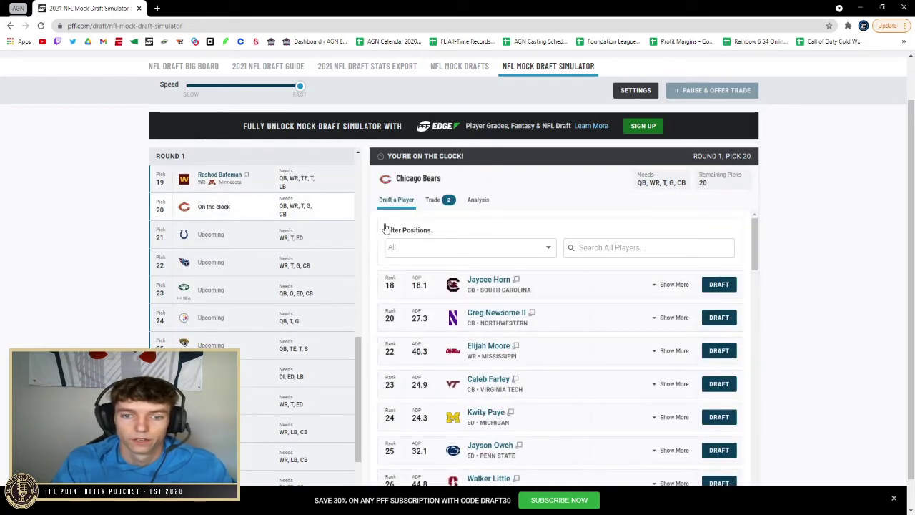
pyautogui.click(717, 286)
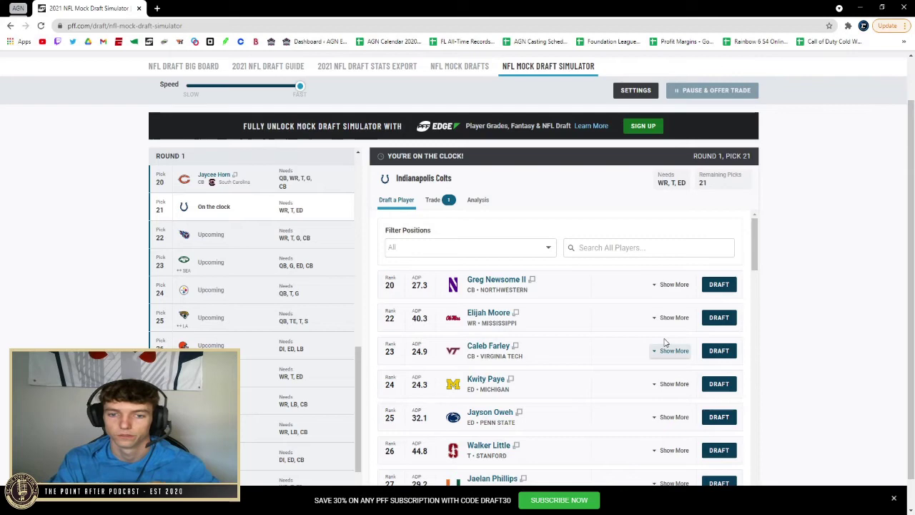
# Draft Elijah Moore for the Colts at pick 21.
pyautogui.click(718, 318)
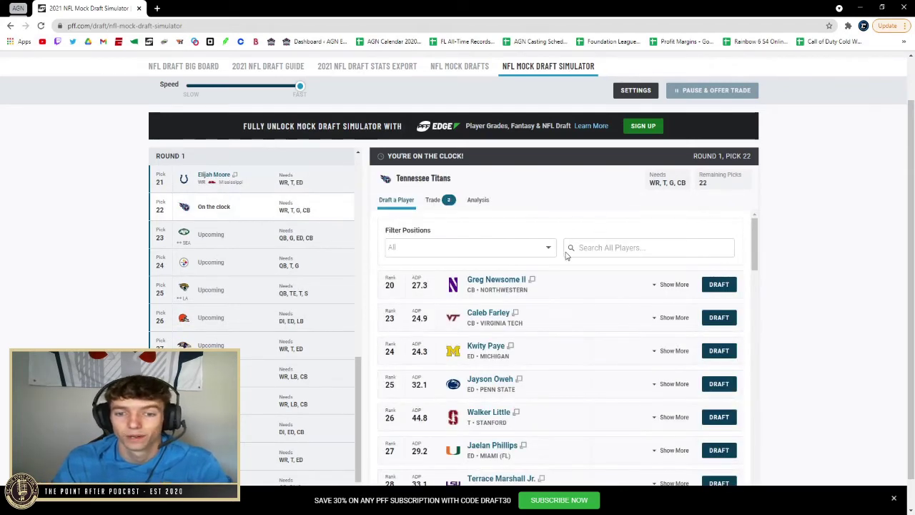
pyautogui.scroll(-2, 572, 297)
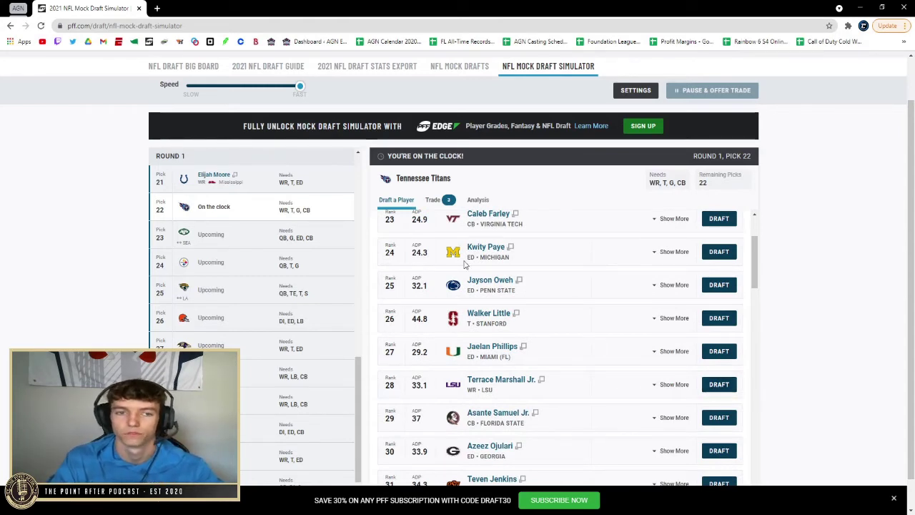
pyautogui.scroll(2, 586, 389)
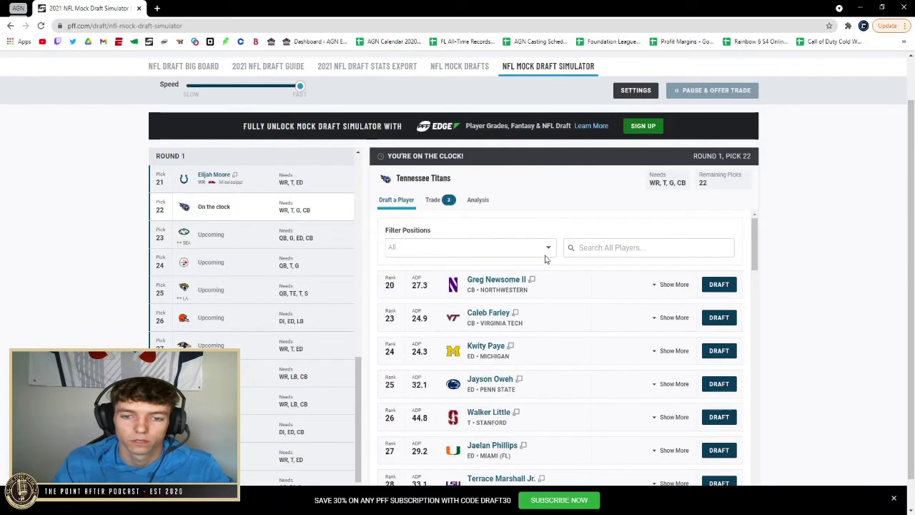
# Compare IOL and OT prospects, then filter to wide receivers and draft Rondale Moore for Tennessee.
pyautogui.click(541, 252)
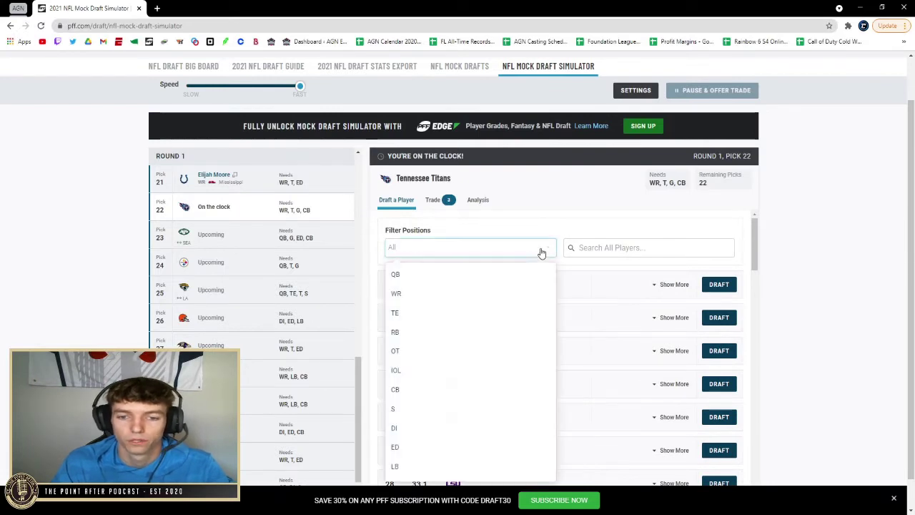
pyautogui.click(429, 372)
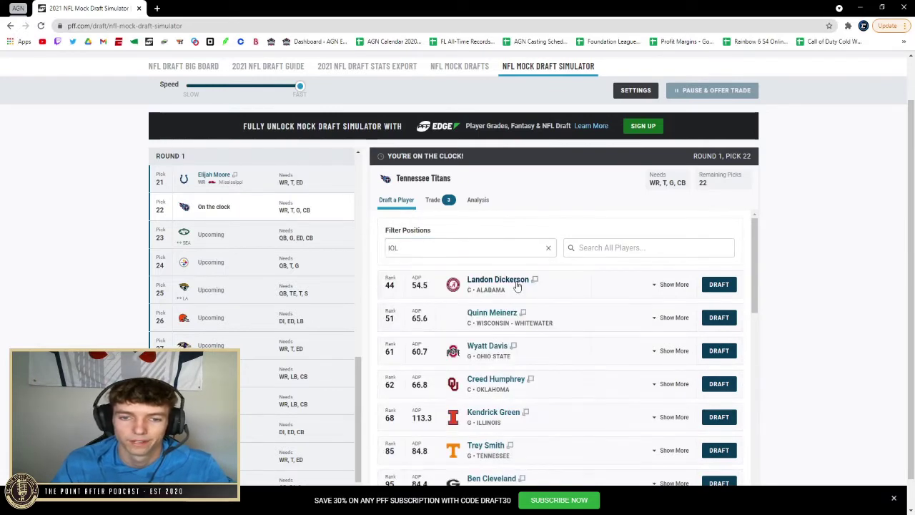
pyautogui.click(549, 250)
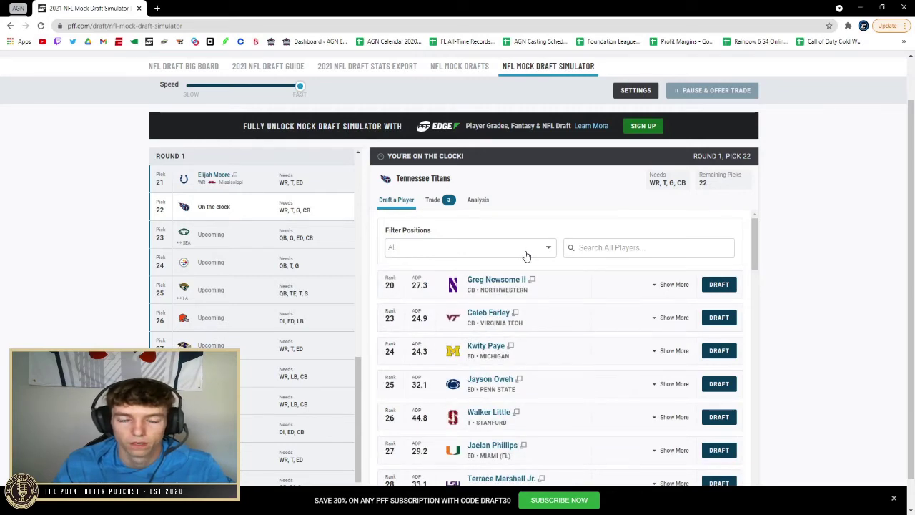
pyautogui.click(526, 256)
pyautogui.click(438, 355)
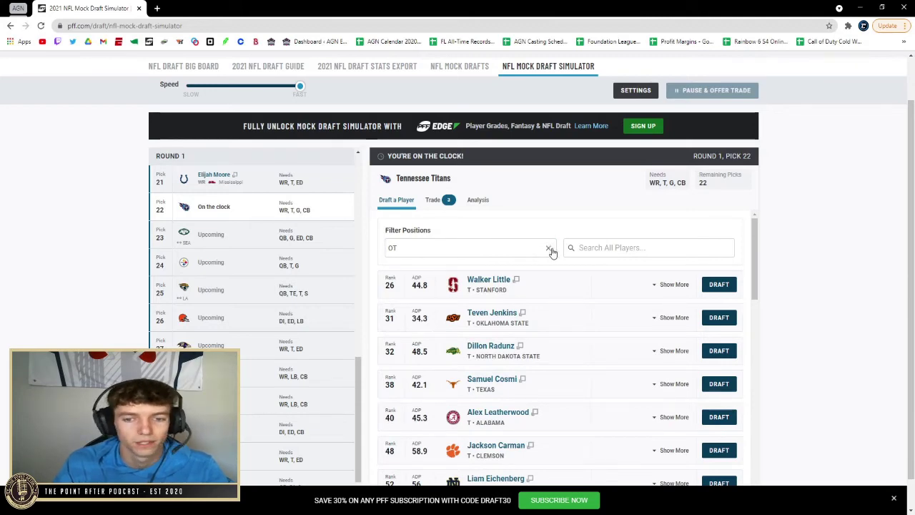
pyautogui.click(550, 251)
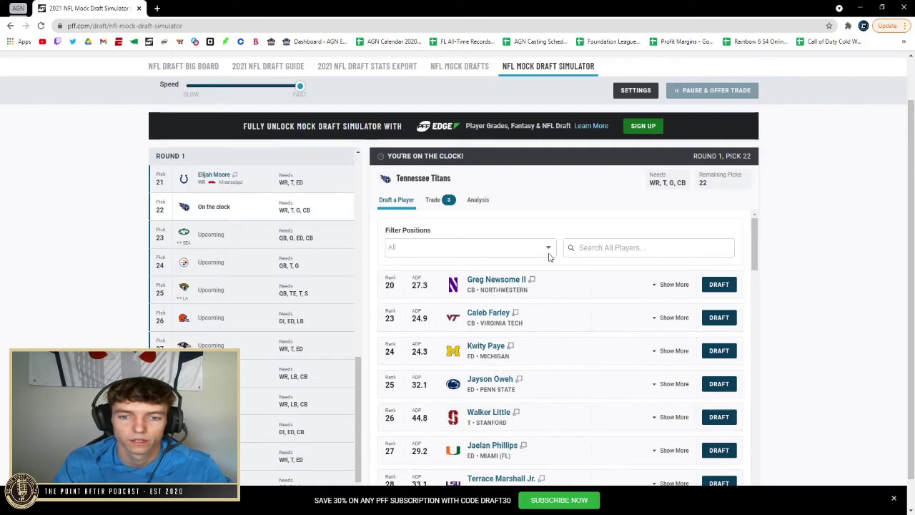
pyautogui.click(547, 252)
pyautogui.click(403, 296)
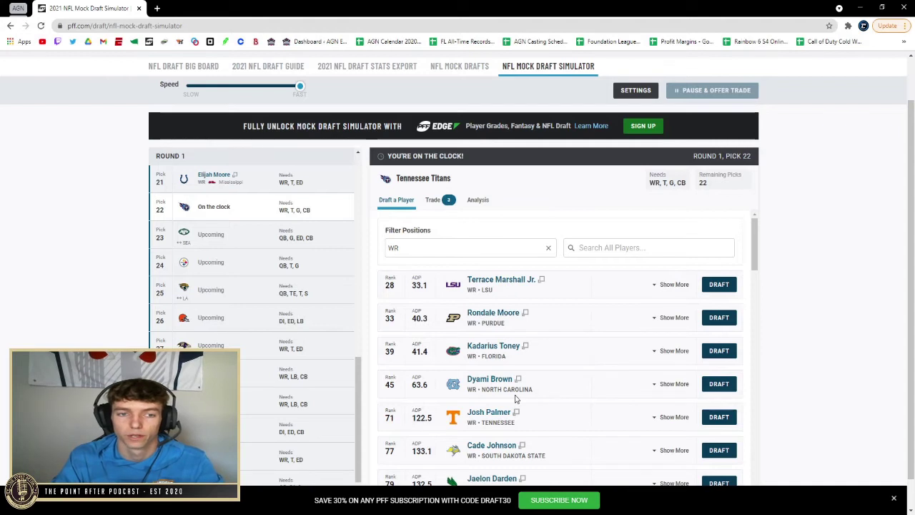
pyautogui.scroll(2, 279, 349)
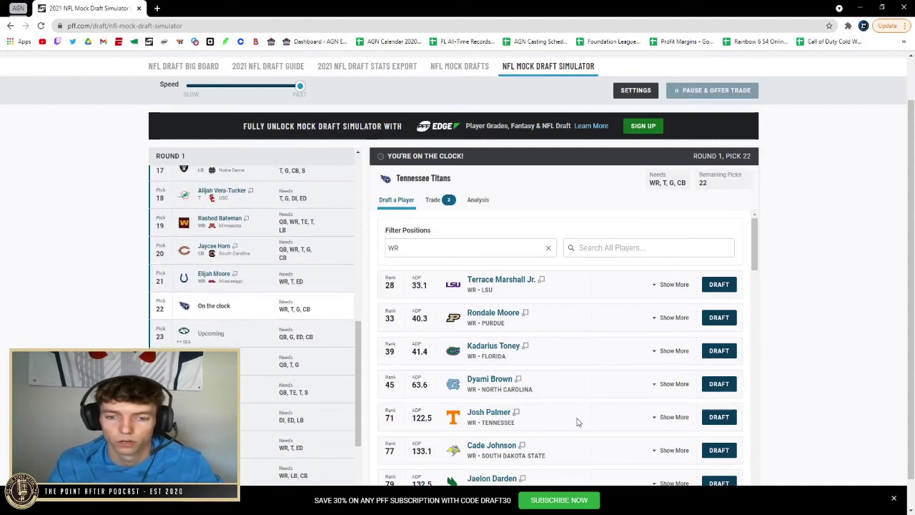
pyautogui.scroll(-1, 515, 445)
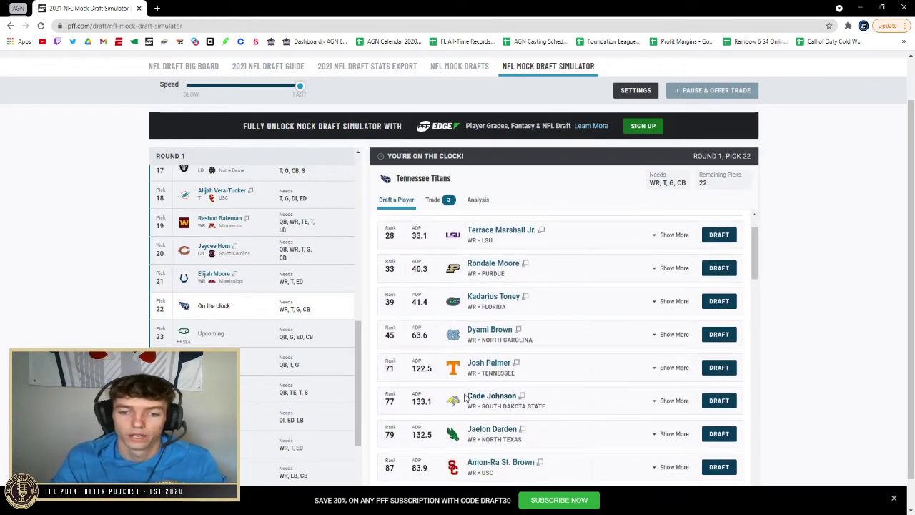
pyautogui.scroll(1, 572, 314)
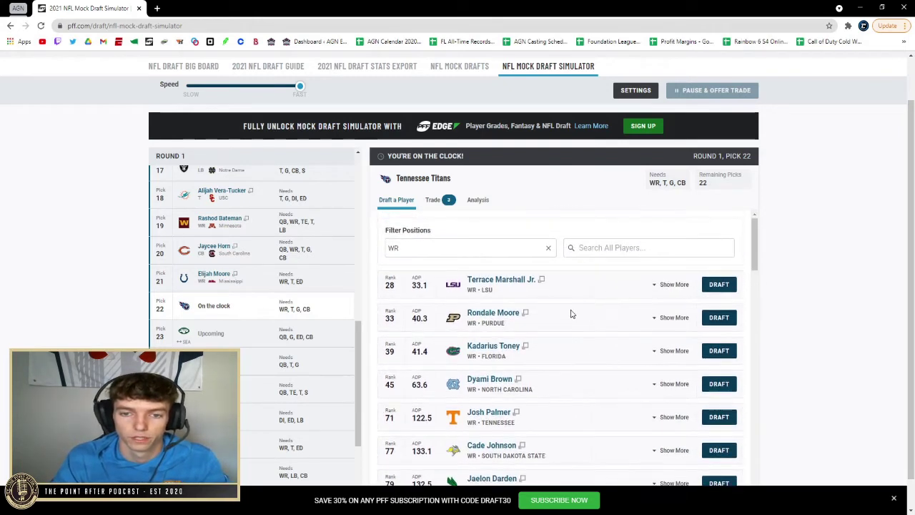
pyautogui.click(718, 314)
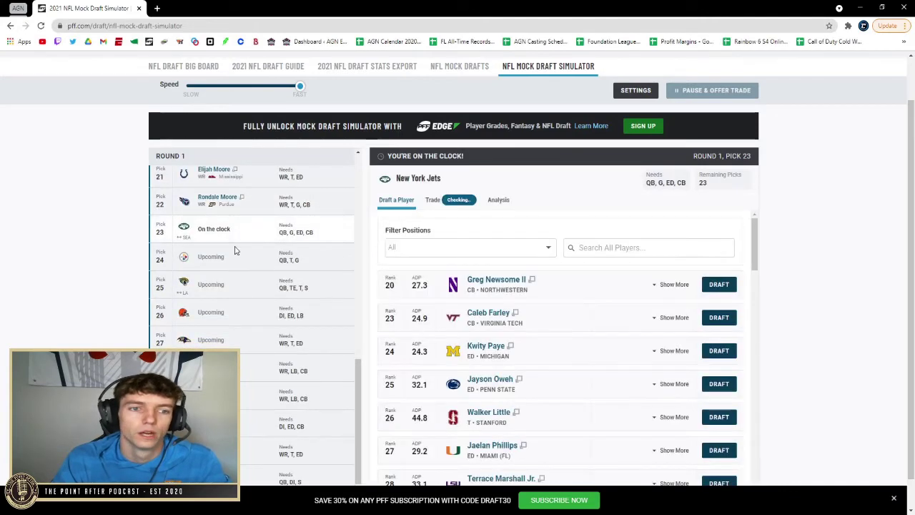
# Compare OT, WR and IOL prospects, clear the filter, then draft Kwity Paye for the Jets at 23.
pyautogui.click(541, 247)
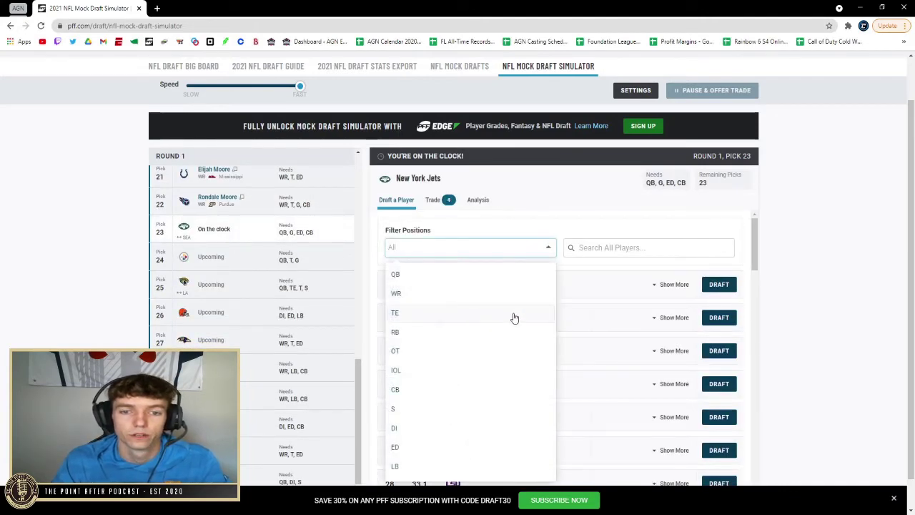
pyautogui.click(420, 350)
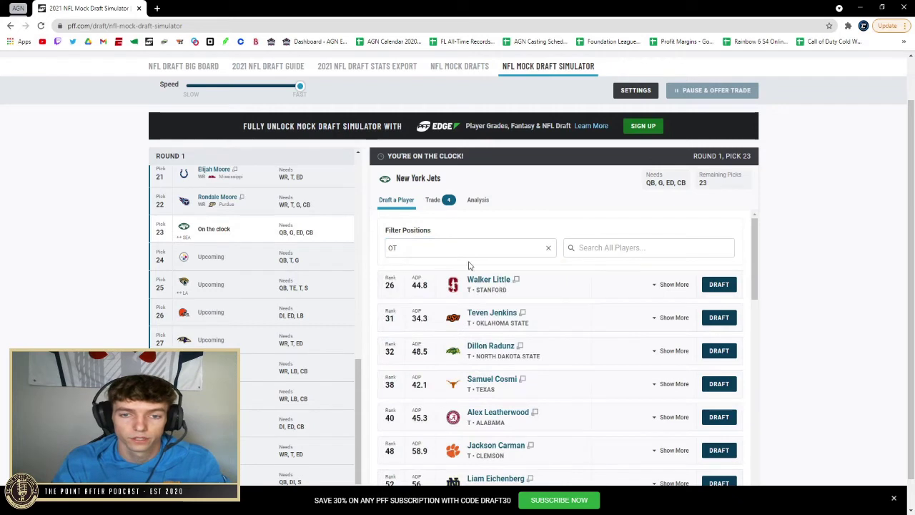
pyautogui.click(474, 259)
pyautogui.click(397, 295)
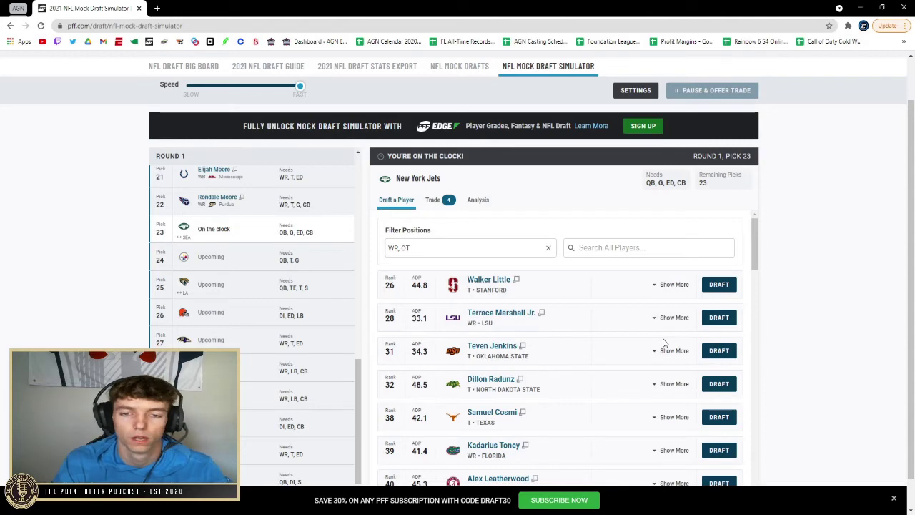
pyautogui.click(544, 255)
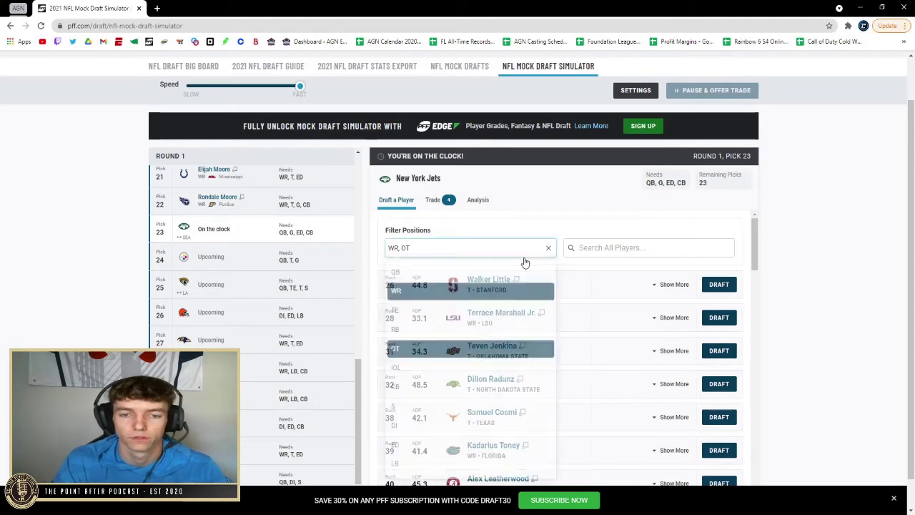
pyautogui.click(432, 384)
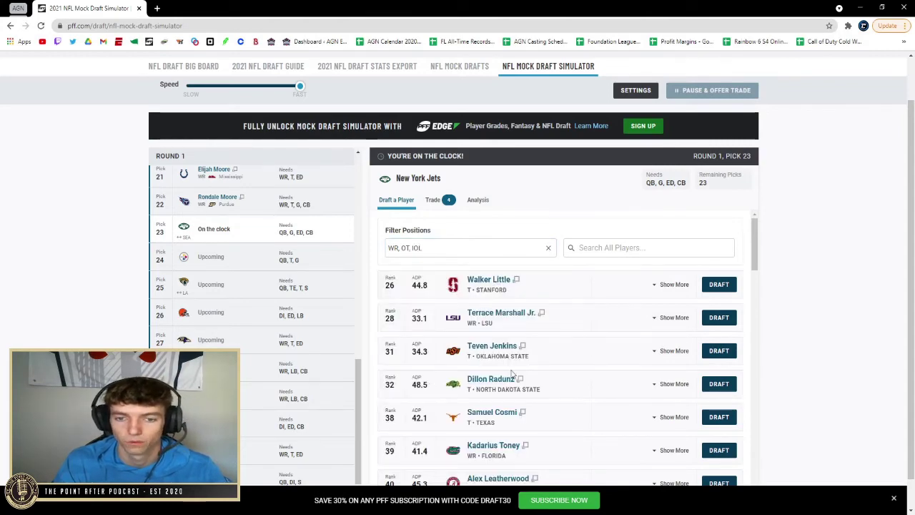
pyautogui.scroll(-2, 536, 379)
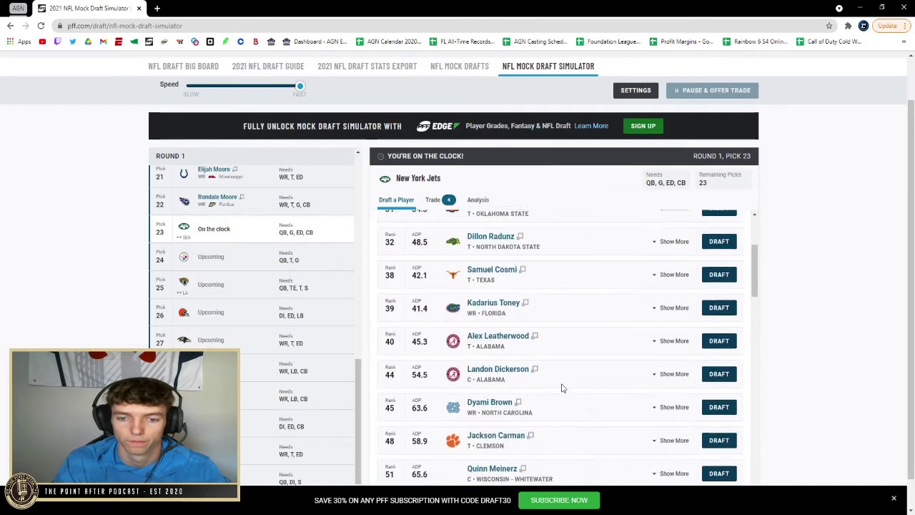
pyautogui.scroll(4, 561, 387)
pyautogui.scroll(-1, 568, 236)
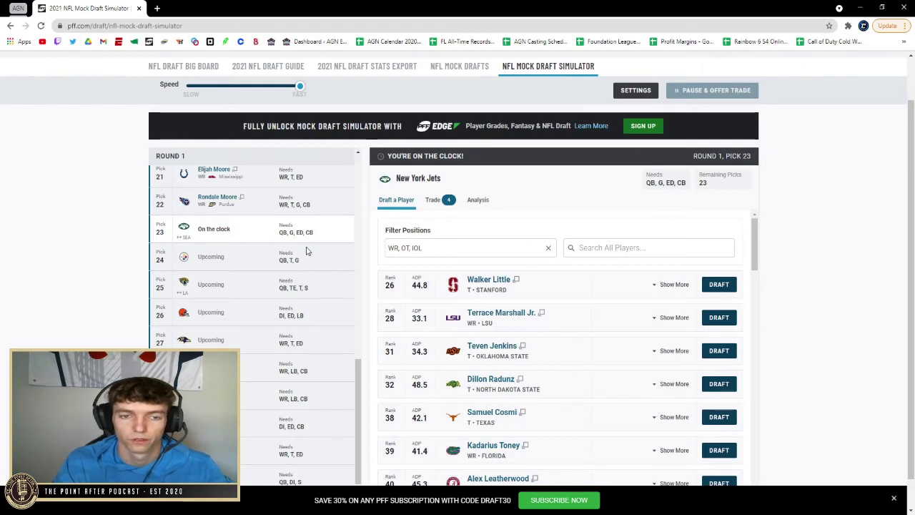
pyautogui.click(548, 250)
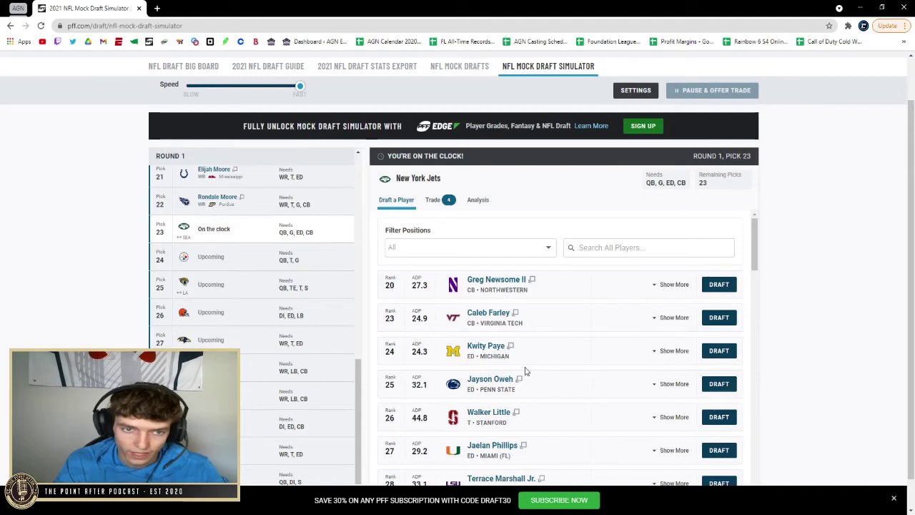
pyautogui.click(719, 352)
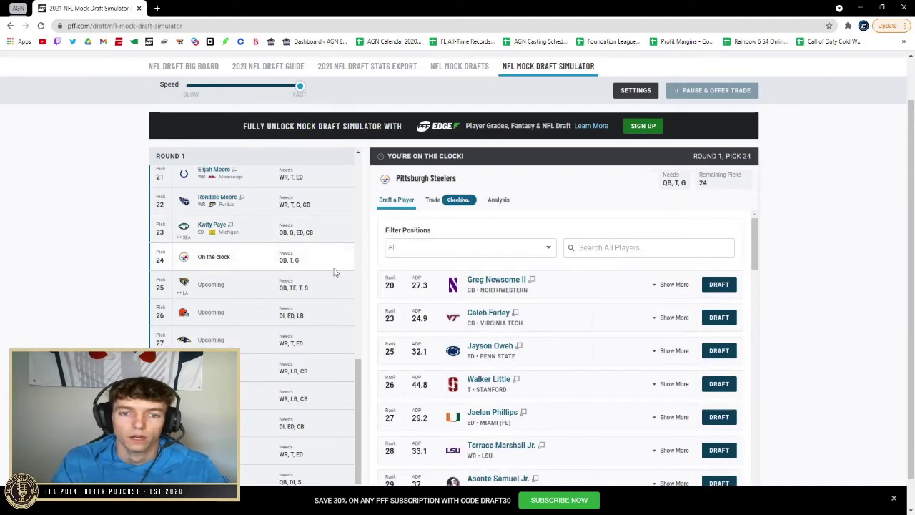
# Filter to running backs and draft Najee Harris for the Steelers at pick 24.
pyautogui.click(546, 248)
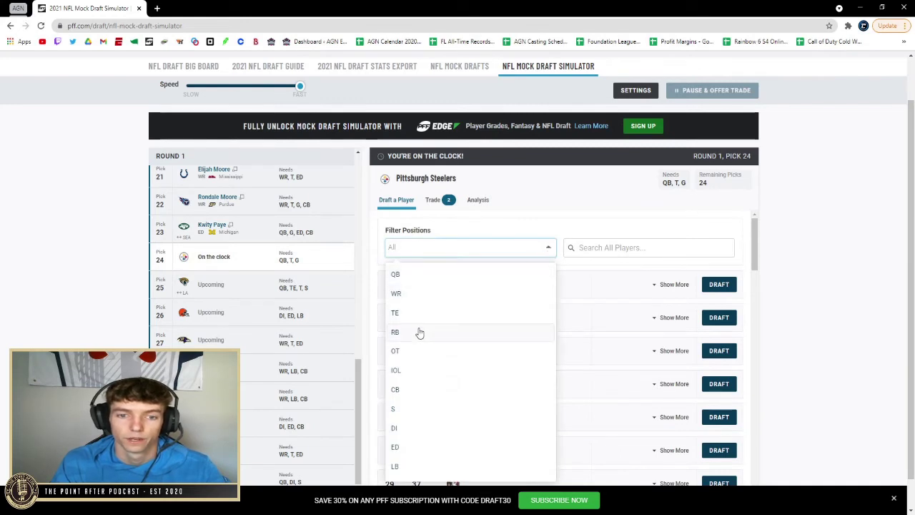
pyautogui.click(417, 332)
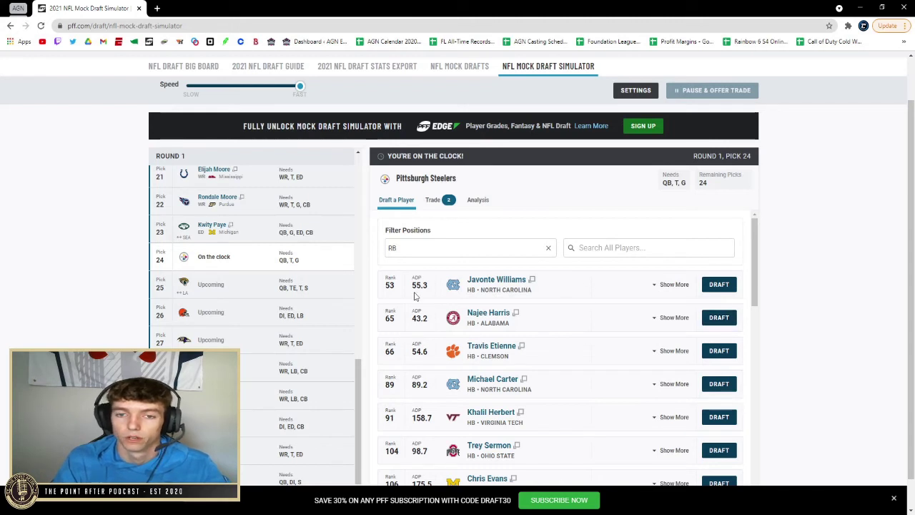
pyautogui.click(721, 318)
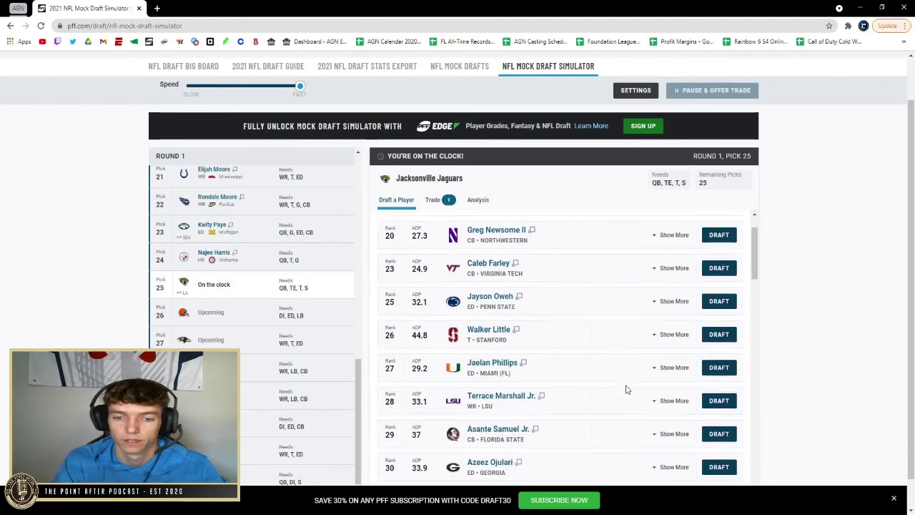
# Filter to offensive tackles and draft Teven Jenkins for the Jaguars at pick 25.
pyautogui.scroll(2, 340, 284)
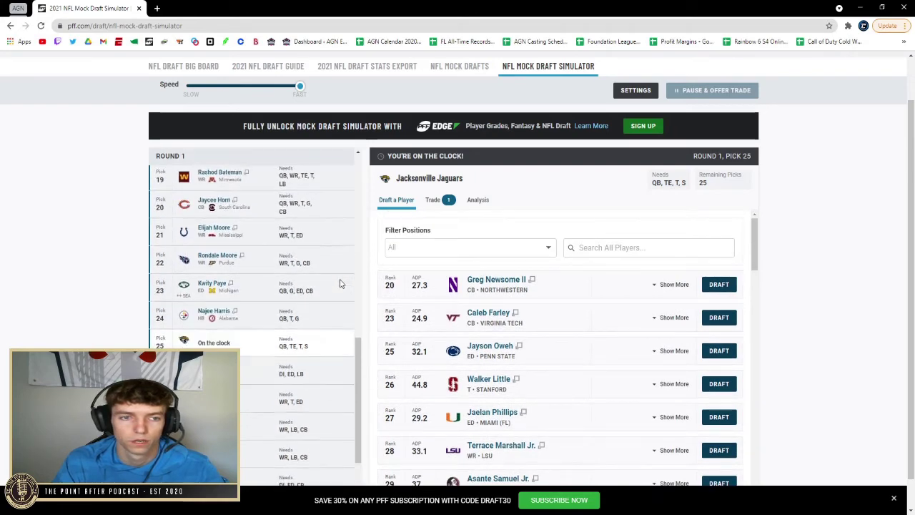
pyautogui.scroll(-1, 340, 284)
pyautogui.click(540, 247)
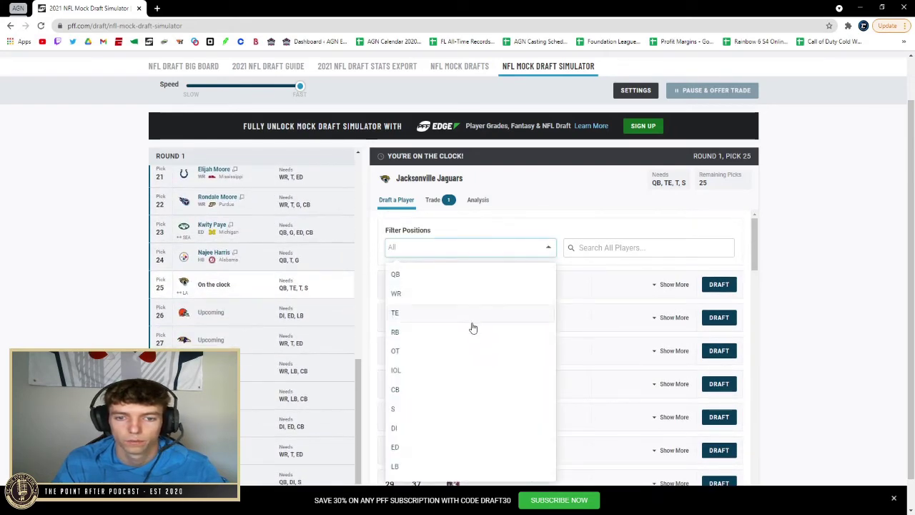
pyautogui.click(465, 361)
pyautogui.click(714, 320)
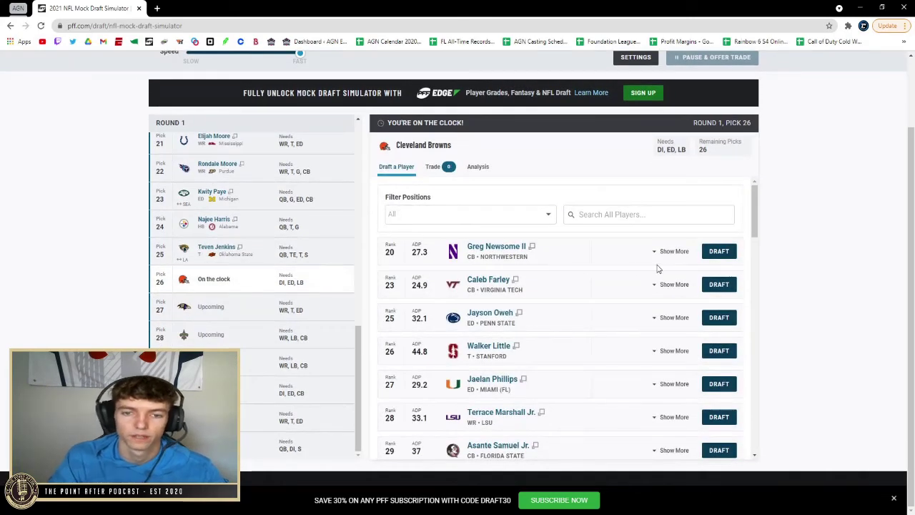
# Draft Jayson Oweh for the Browns at pick 26, then filter the list to linebackers.
pyautogui.click(711, 318)
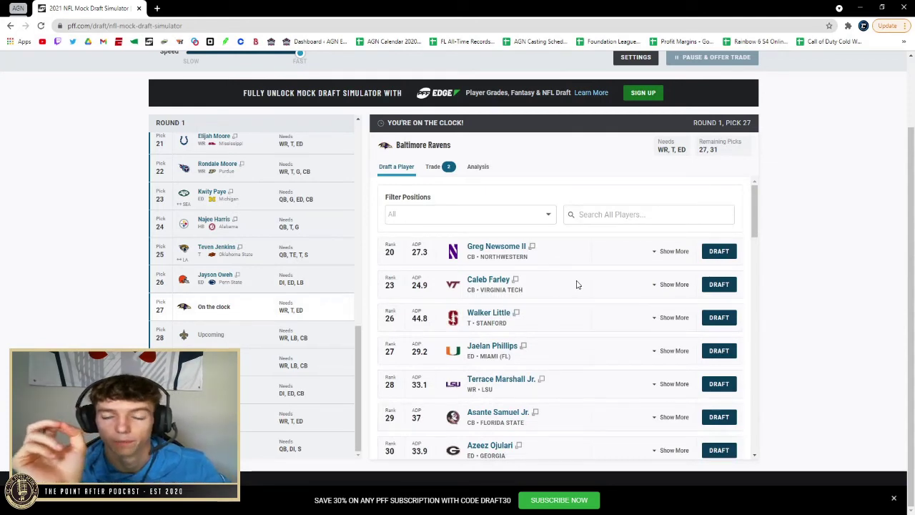
pyautogui.click(513, 216)
pyautogui.click(441, 432)
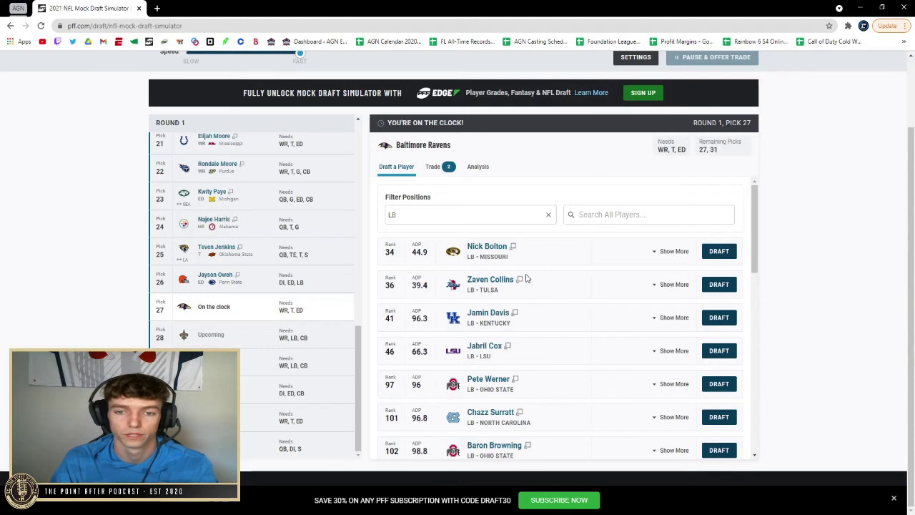
# Switch the filter to wide receivers and draft Terrace Marshall Jr. for the Ravens at 27.
pyautogui.click(547, 217)
pyautogui.click(547, 215)
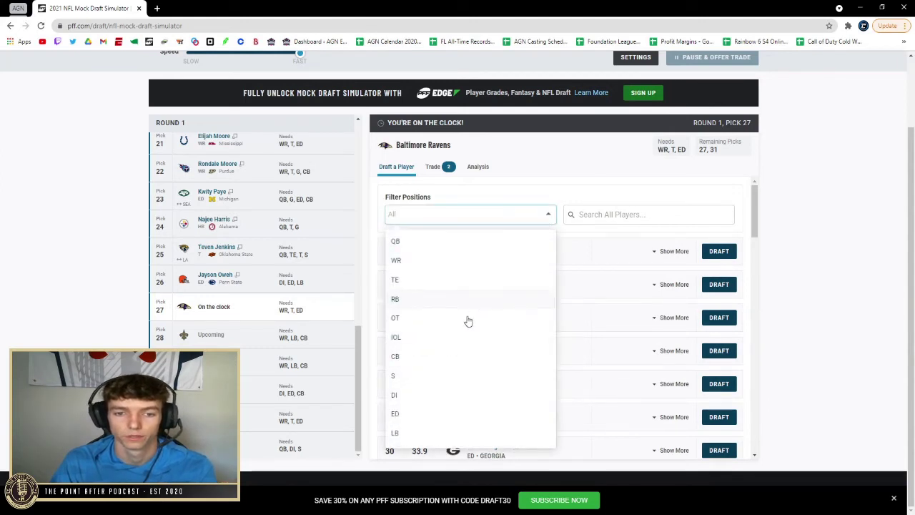
pyautogui.scroll(-1, 451, 375)
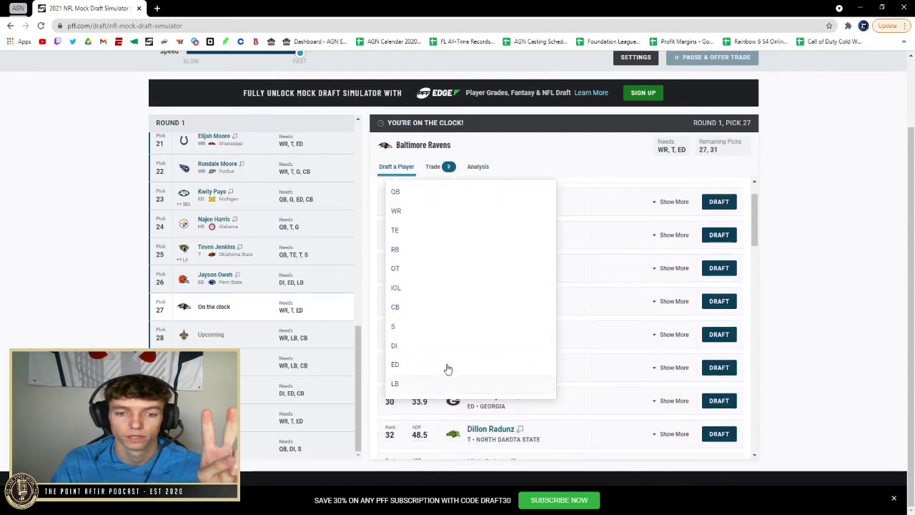
pyautogui.click(427, 211)
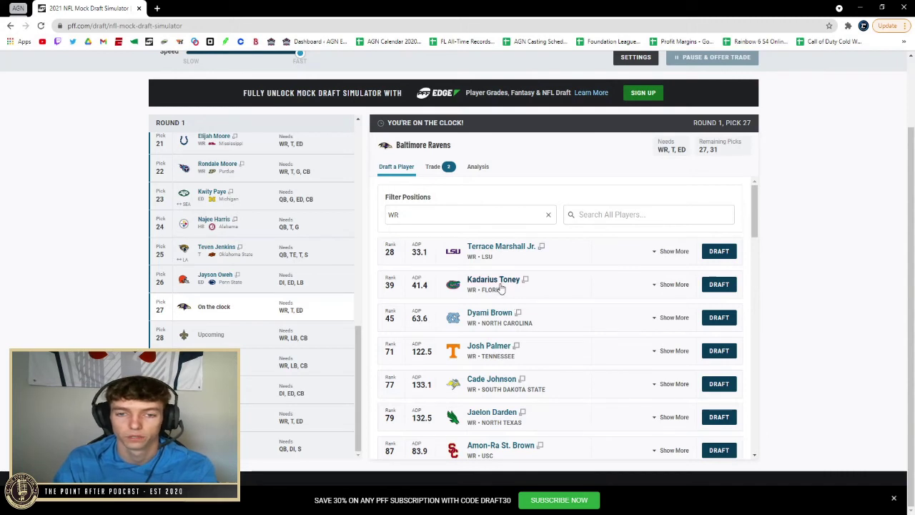
pyautogui.click(717, 255)
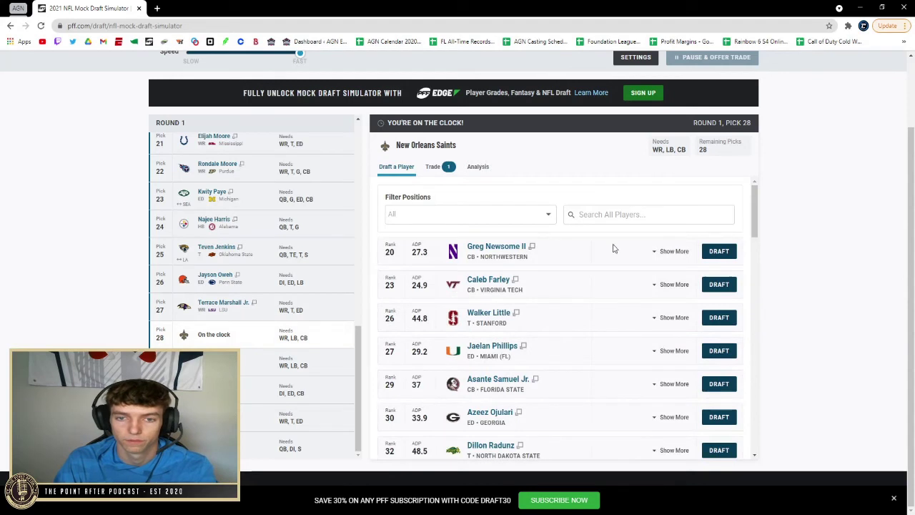
# Draft Caleb Farley for the Saints at 28, then filter to edge rushers and interior linemen.
pyautogui.click(722, 284)
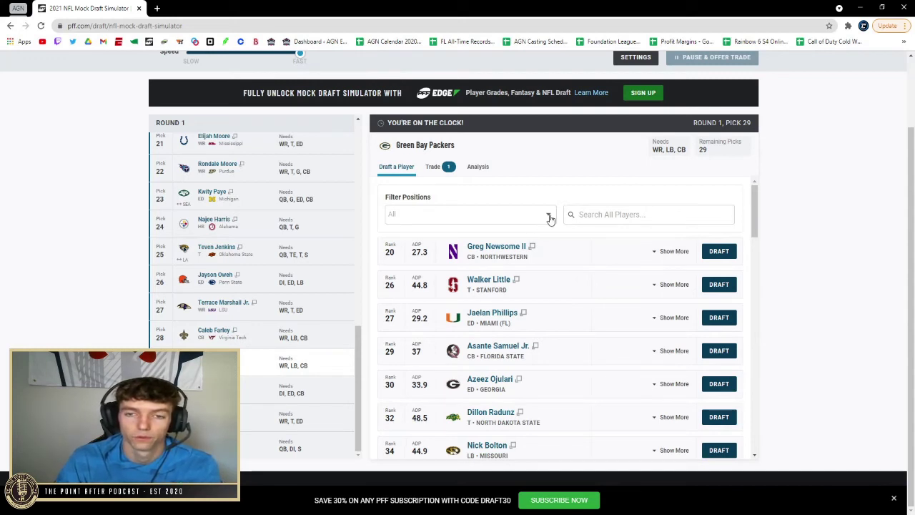
pyautogui.click(550, 217)
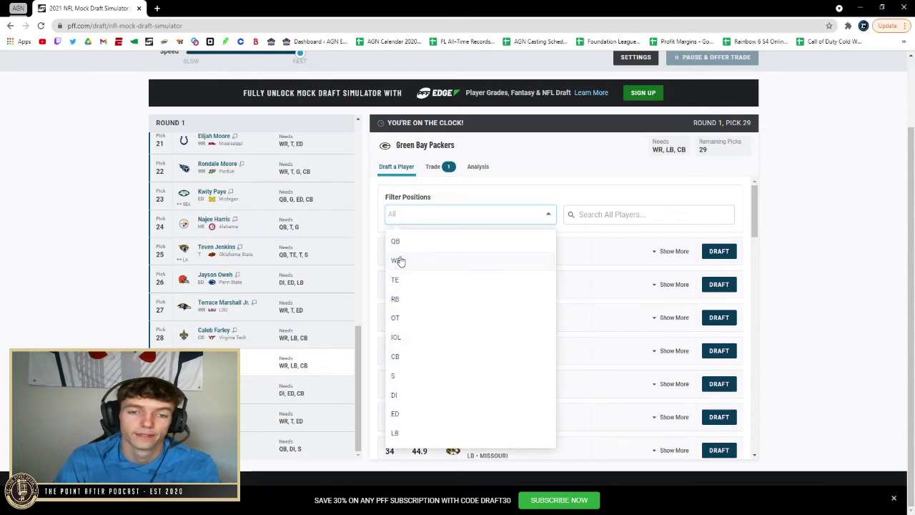
pyautogui.click(405, 408)
pyautogui.click(404, 395)
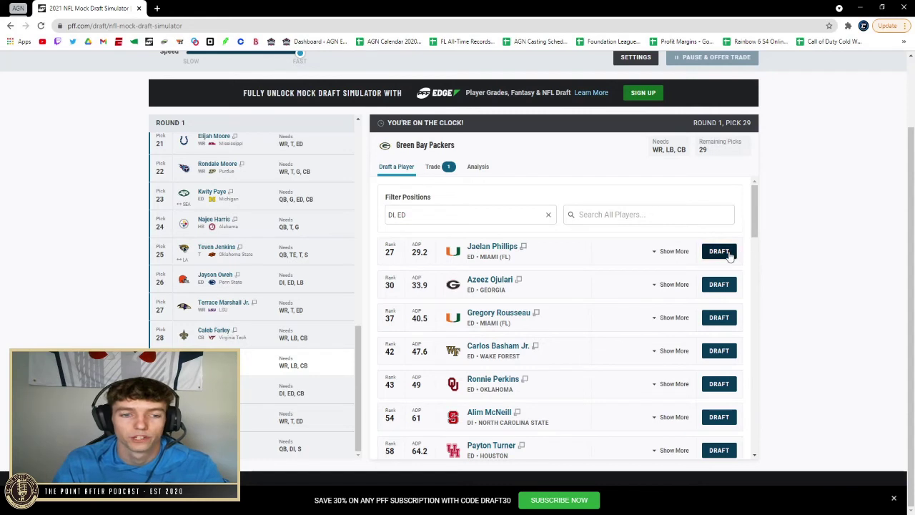
# Filter to cornerbacks plus DI and ED, and draft Greg Newsome II for the Packers at 29.
pyautogui.click(548, 215)
pyautogui.click(451, 357)
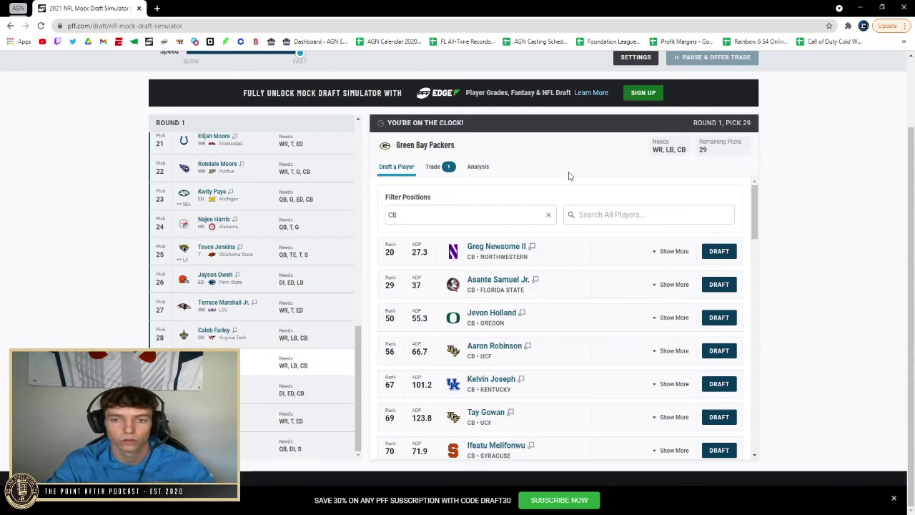
pyautogui.click(541, 214)
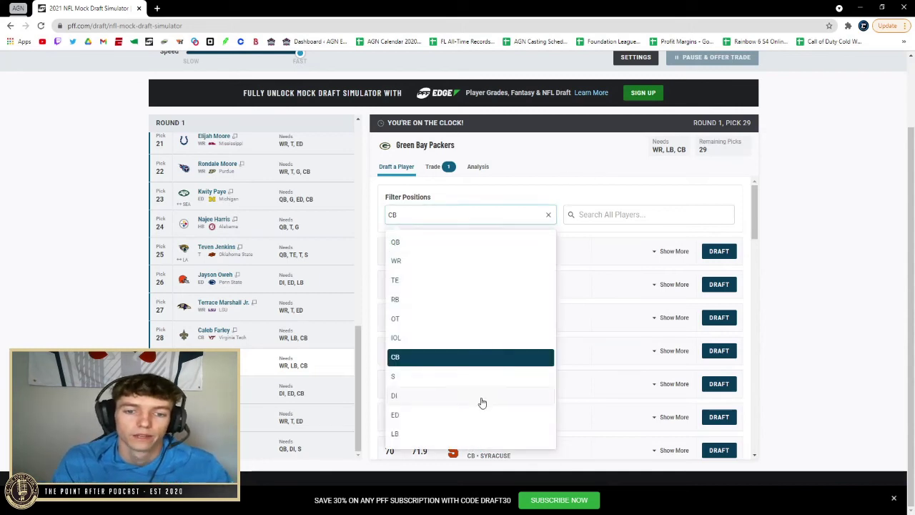
pyautogui.click(479, 416)
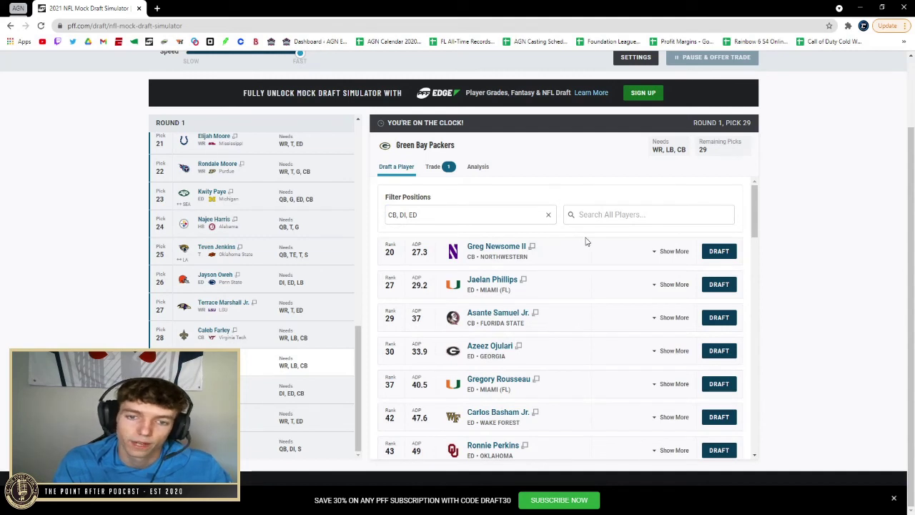
pyautogui.click(711, 254)
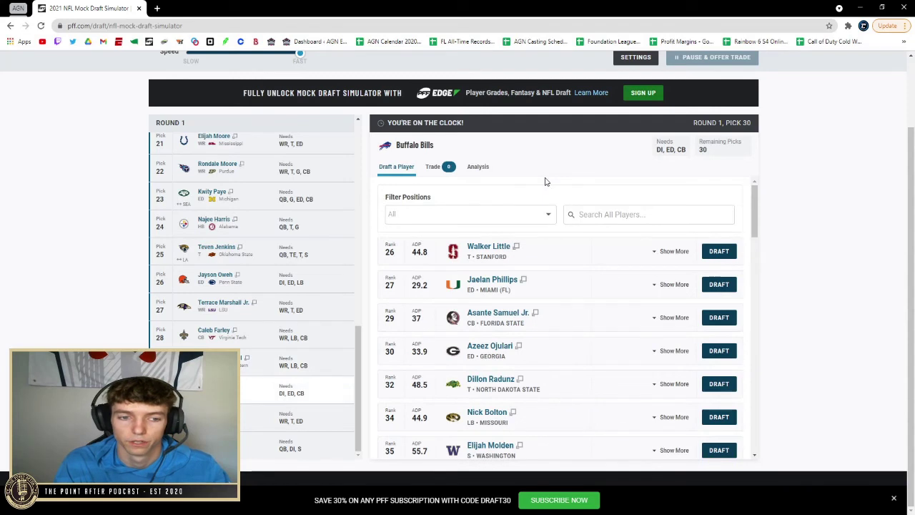
# Draft Jaelan Phillips for the Bills at pick 30.
pyautogui.scroll(-1, 528, 194)
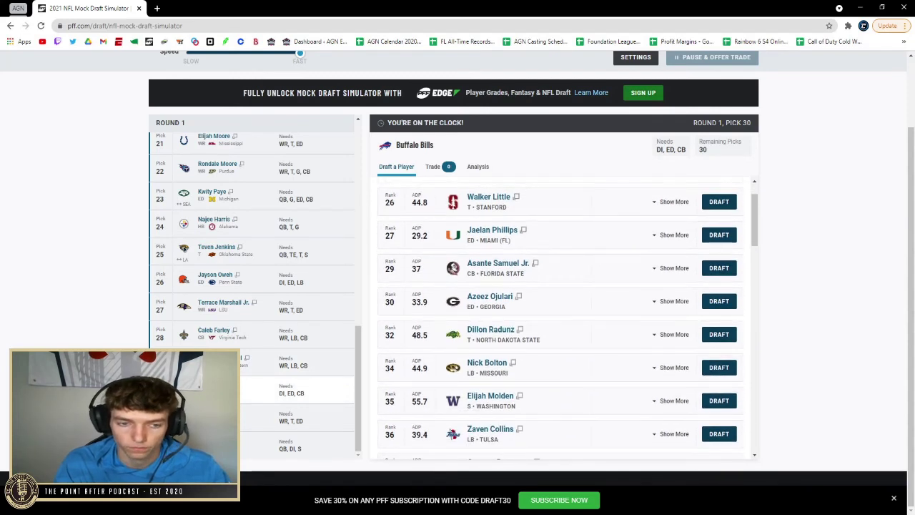
pyautogui.scroll(1, 581, 290)
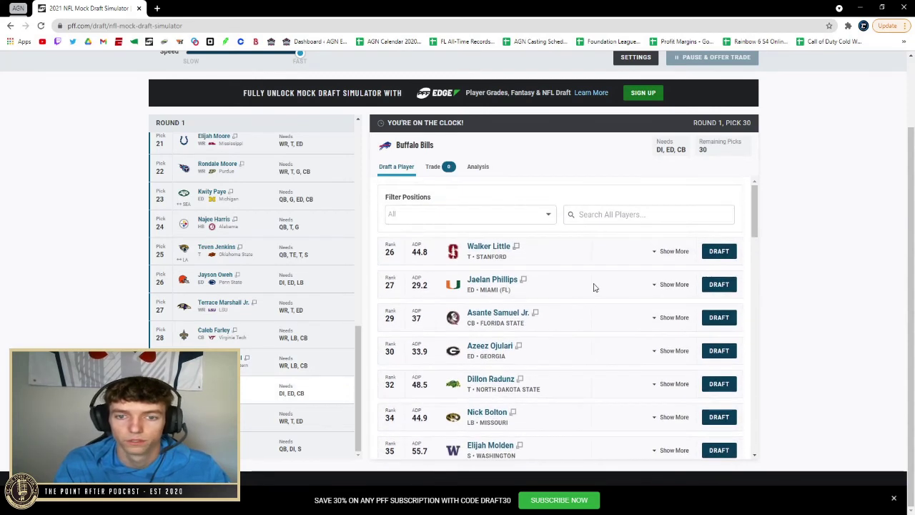
pyautogui.click(719, 287)
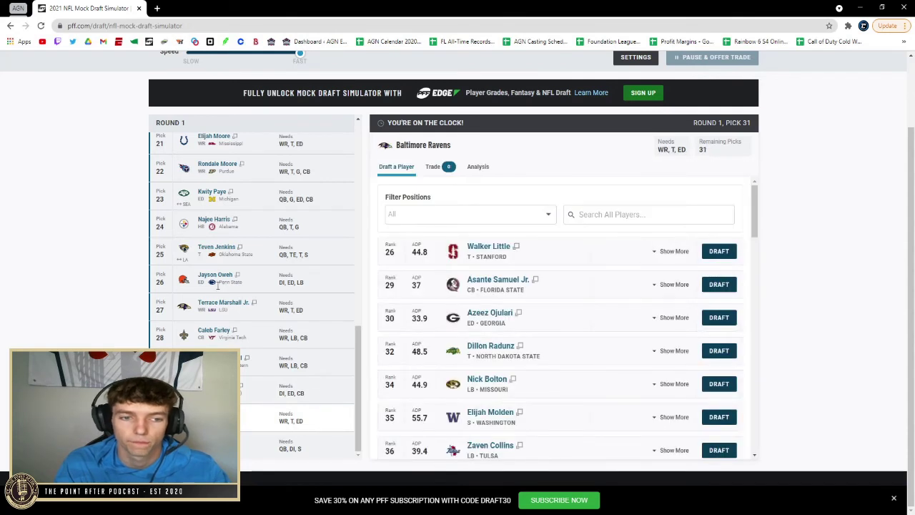
# Filter to ED and OT players and draft Azeez Ojulari for the Ravens at 31.
pyautogui.click(543, 218)
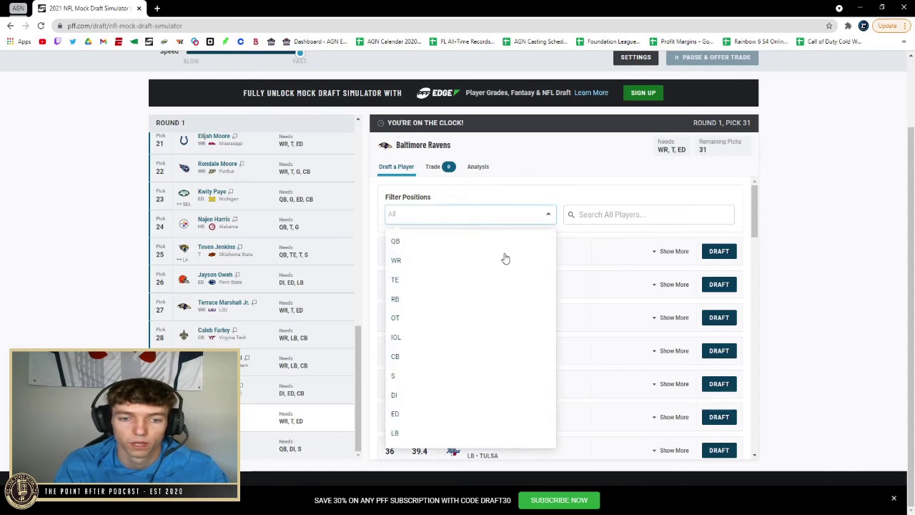
pyautogui.click(450, 420)
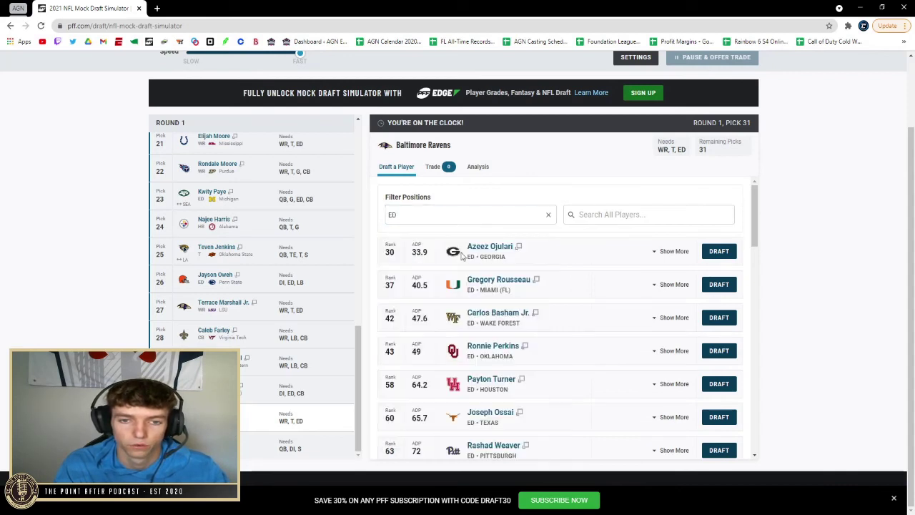
pyautogui.click(478, 220)
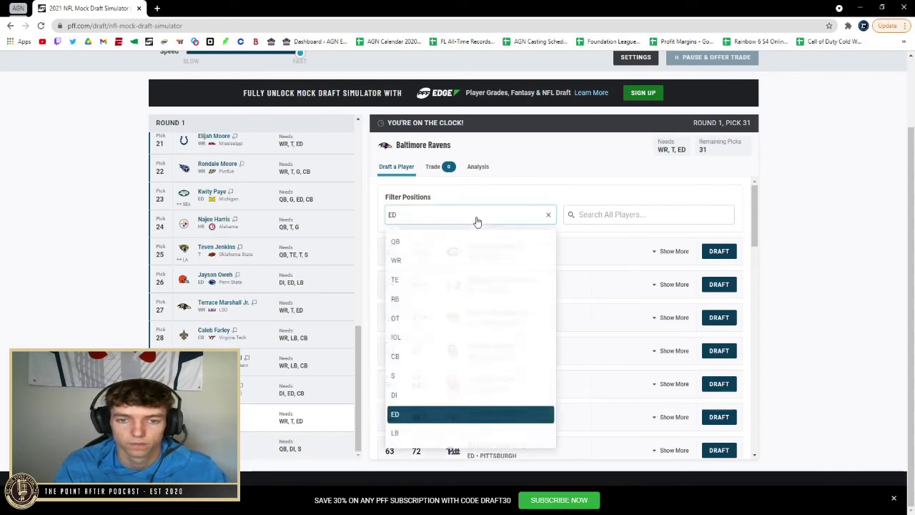
pyautogui.click(433, 318)
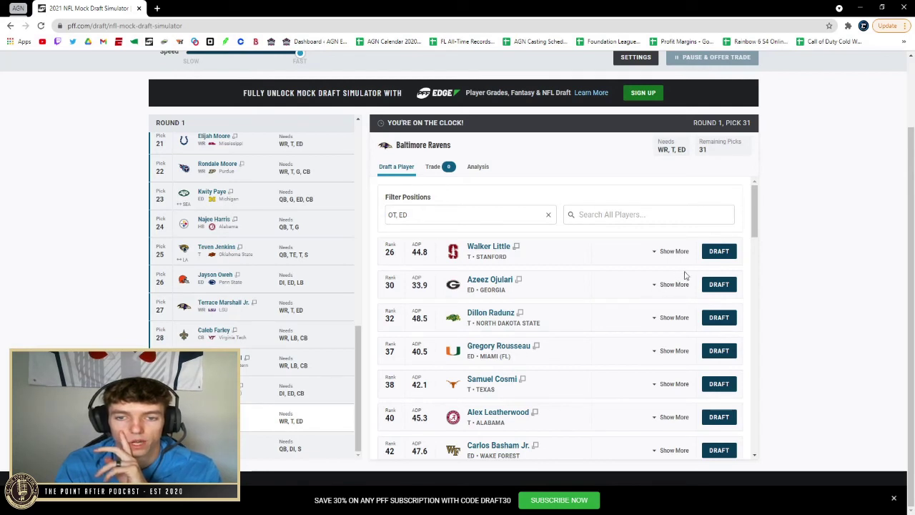
pyautogui.click(719, 286)
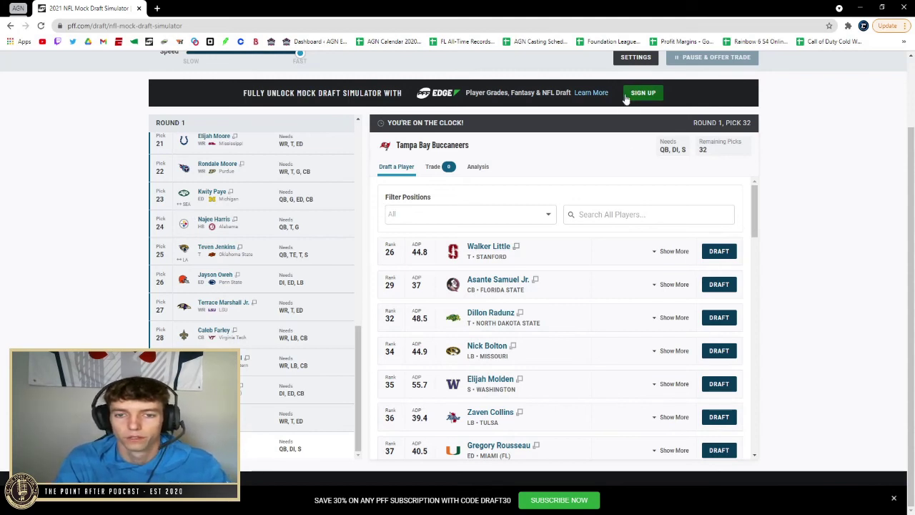
# Check the Buccaneers' trade offers, then draft Zaven Collins at pick 32 to finish round one.
pyautogui.click(447, 170)
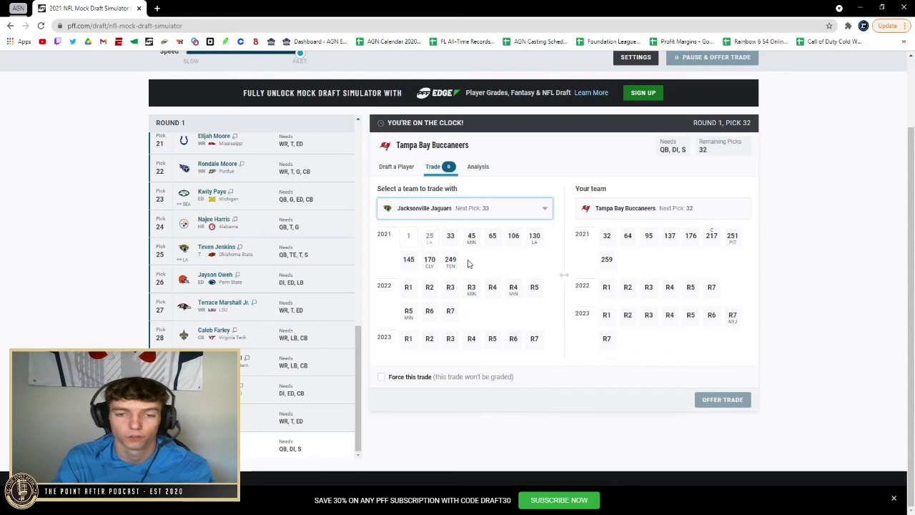
pyautogui.click(635, 421)
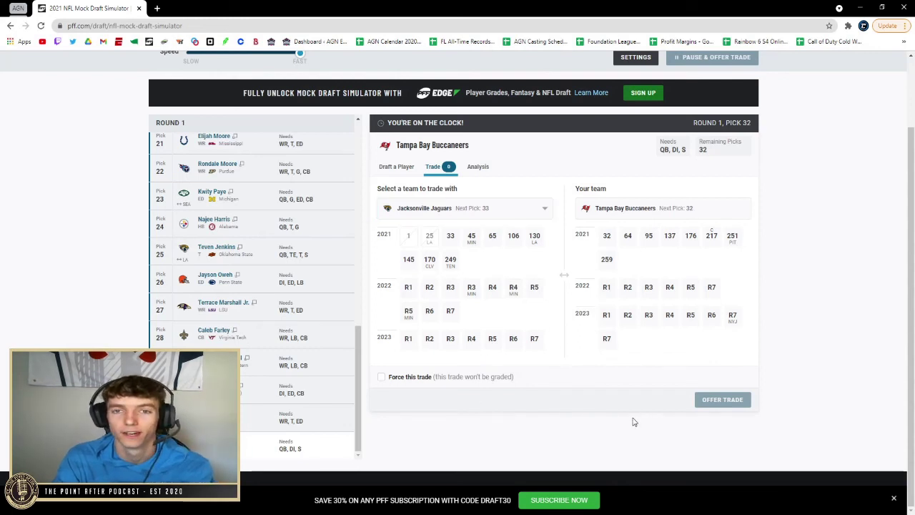
pyautogui.click(398, 167)
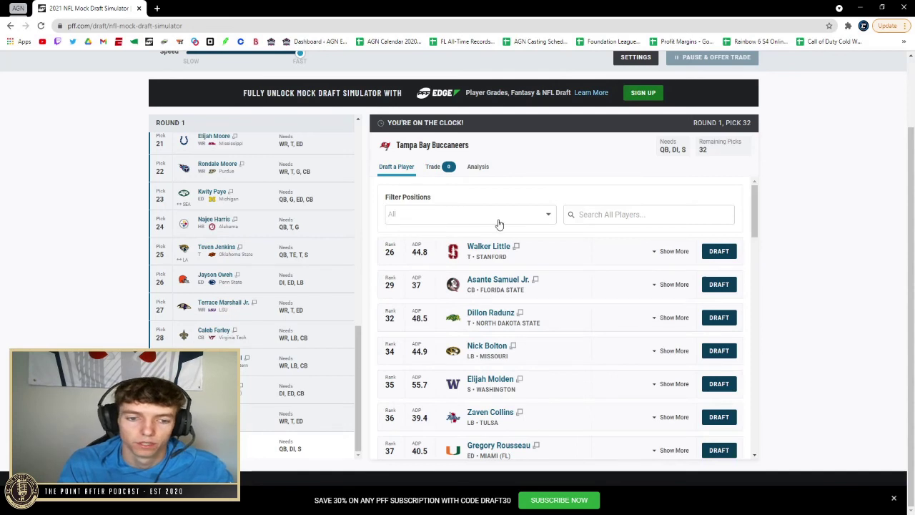
pyautogui.click(718, 416)
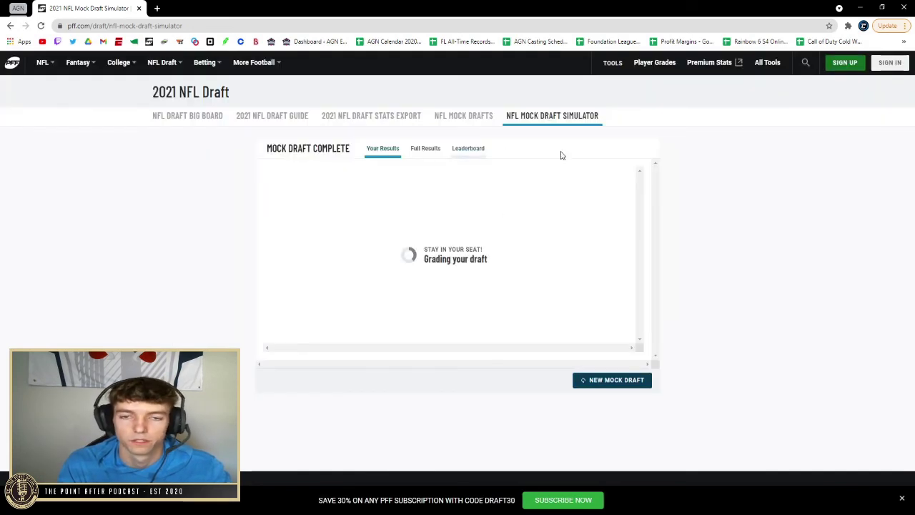
# Scroll through the results, reviewing all 32 pick grades and each team's overall grade, down to the share box.
pyautogui.scroll(-1, 603, 280)
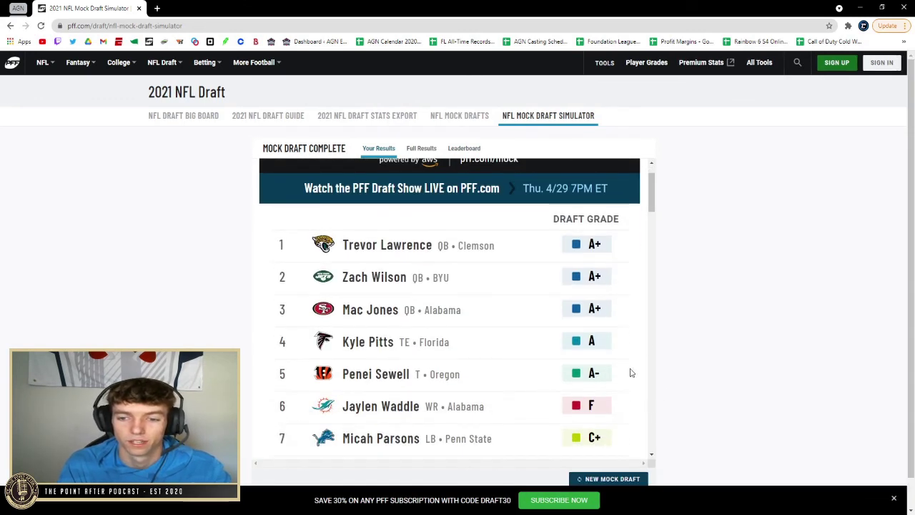
pyautogui.scroll(-2, 629, 337)
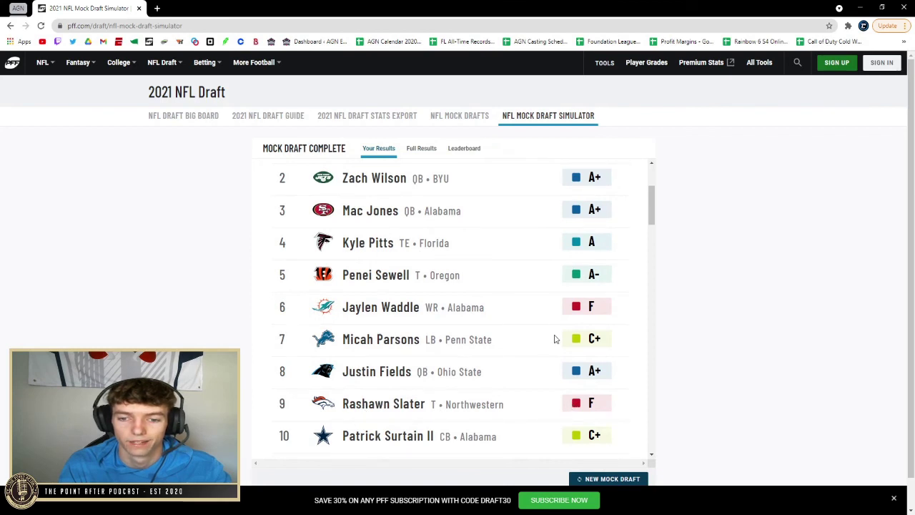
pyautogui.scroll(-3, 555, 338)
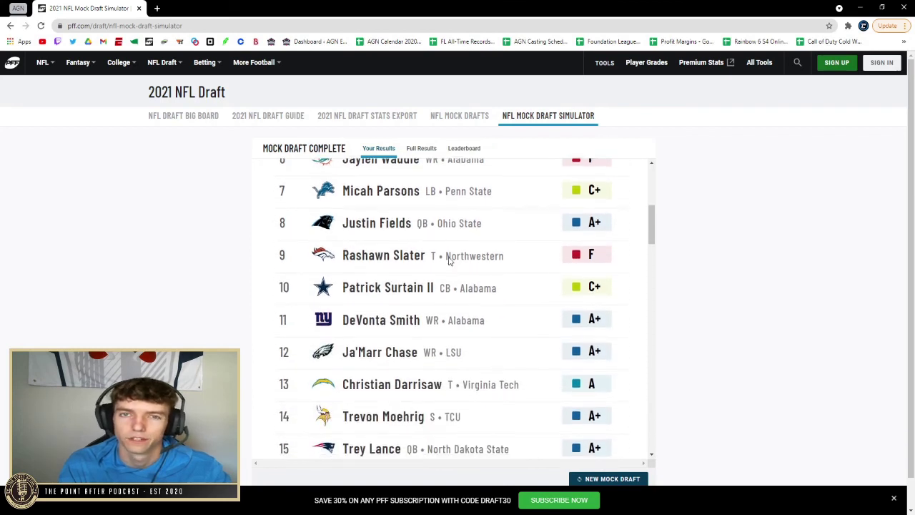
pyautogui.scroll(-2, 486, 266)
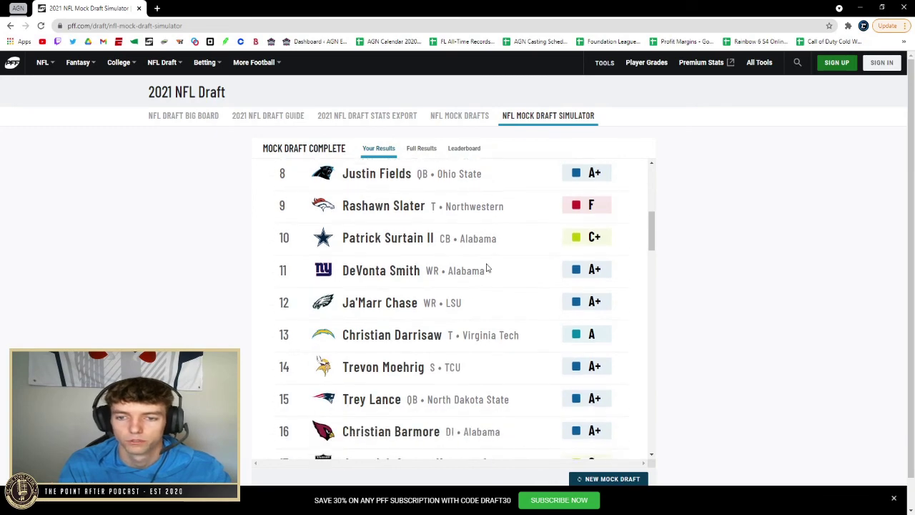
pyautogui.scroll(-2, 487, 267)
pyautogui.scroll(2, 487, 266)
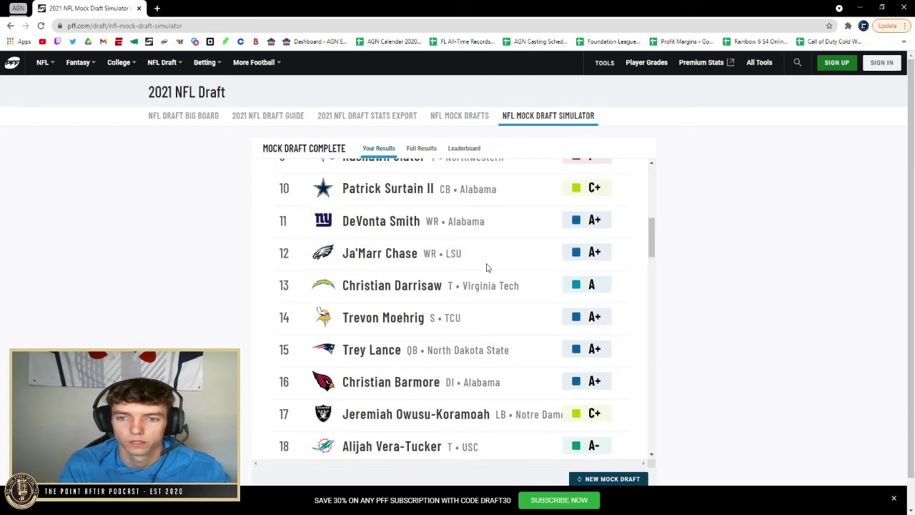
pyautogui.scroll(-3, 487, 266)
pyautogui.scroll(-5, 487, 266)
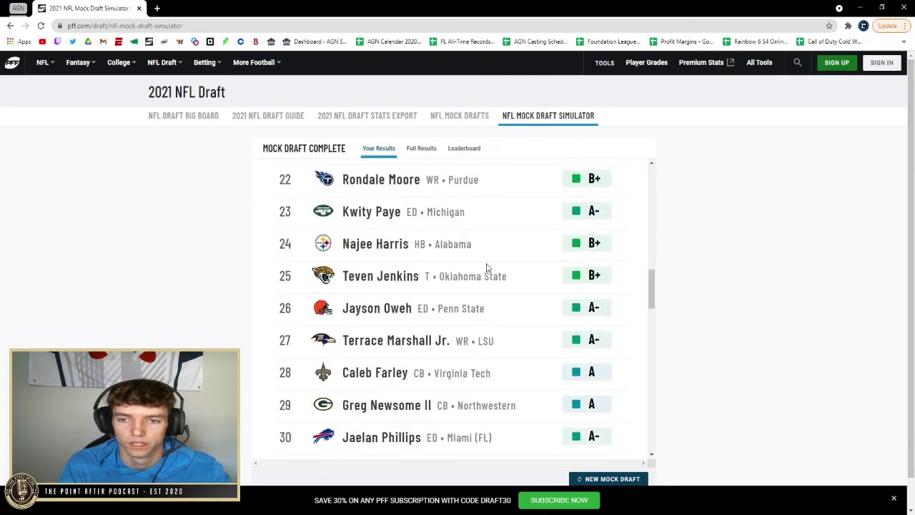
pyautogui.scroll(-6, 487, 267)
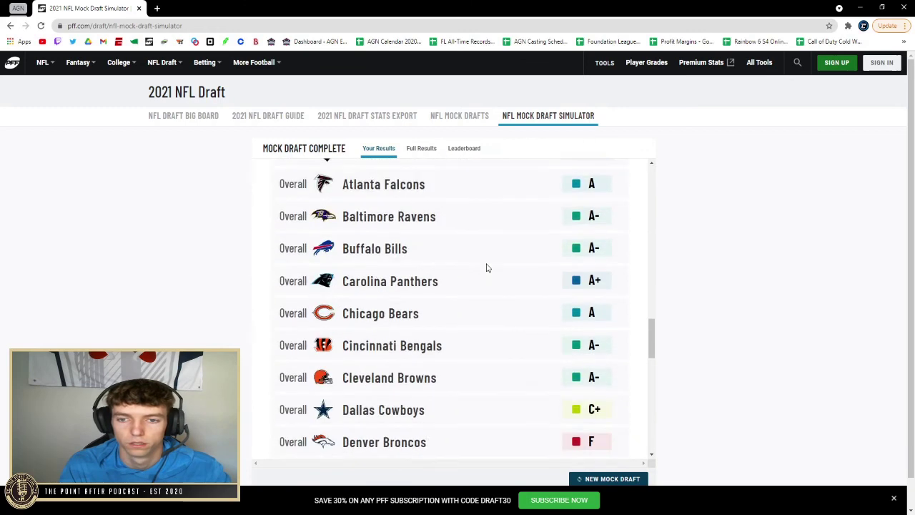
pyautogui.scroll(-10, 486, 267)
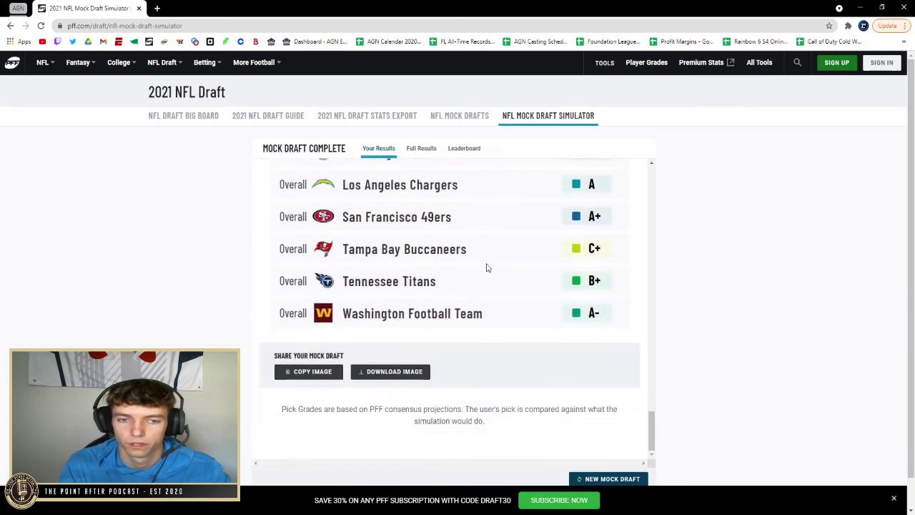
pyautogui.scroll(10, 510, 296)
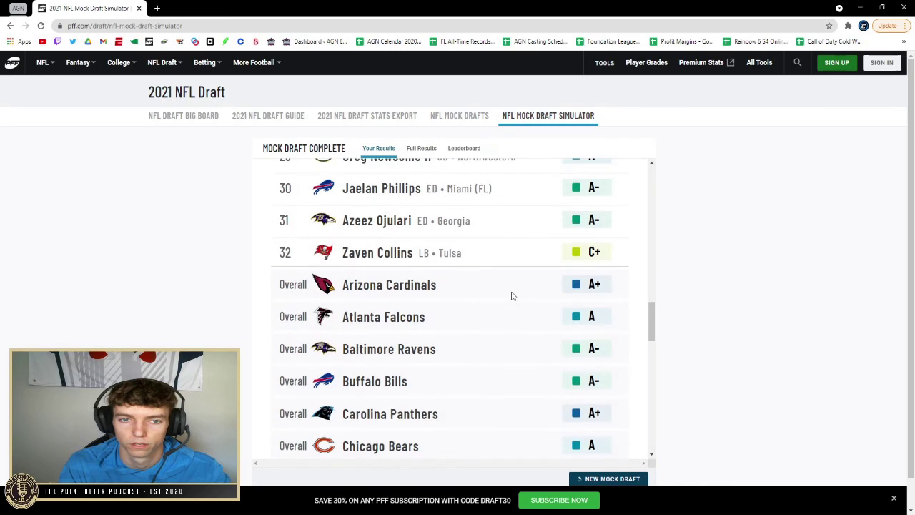
pyautogui.scroll(-10, 511, 296)
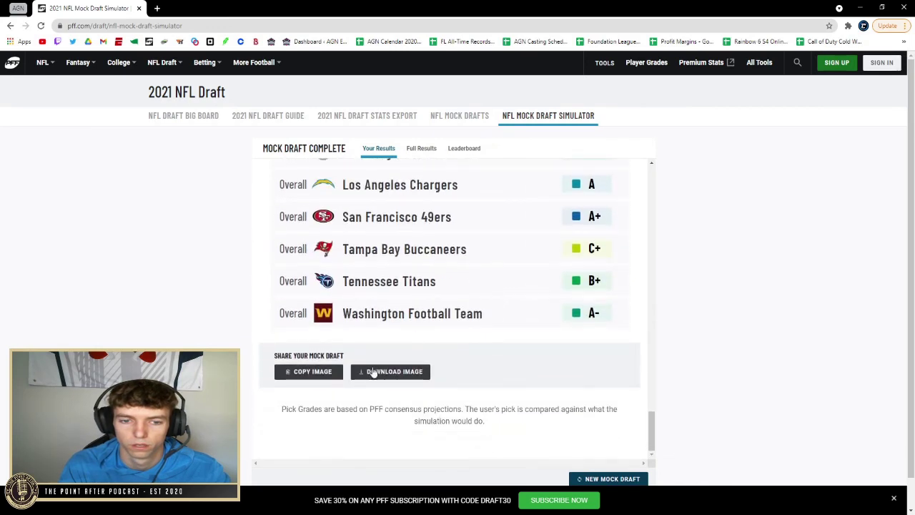
# Download the graded results as mock_results.png, then scroll back through the grades.
pyautogui.click(379, 375)
pyautogui.scroll(6, 556, 339)
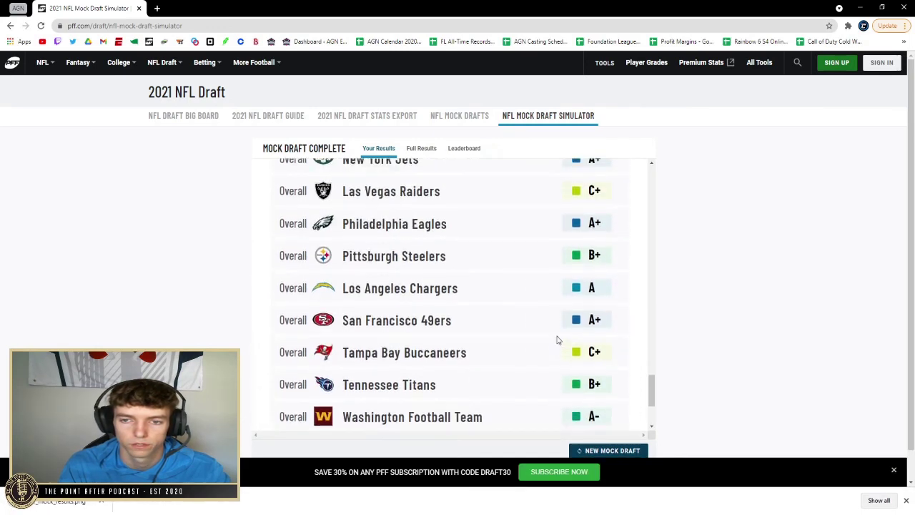
pyautogui.scroll(20, 558, 339)
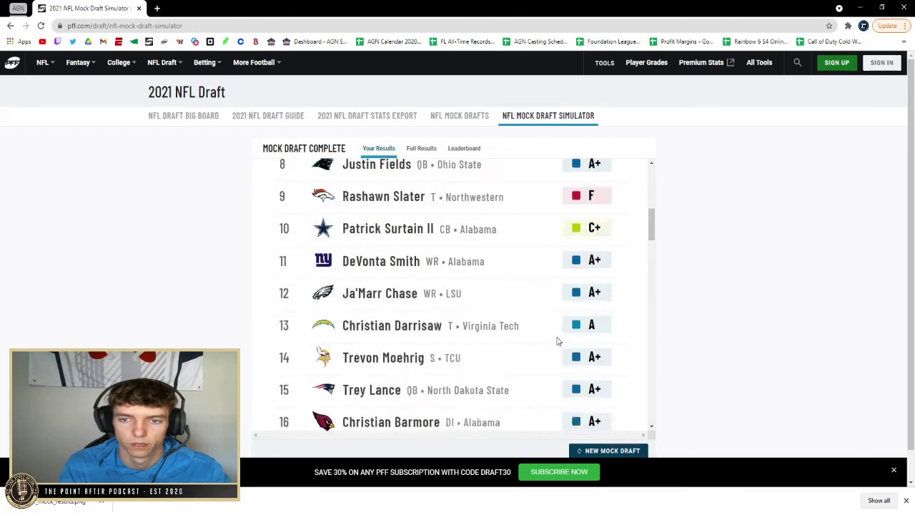
pyautogui.scroll(-8, 558, 341)
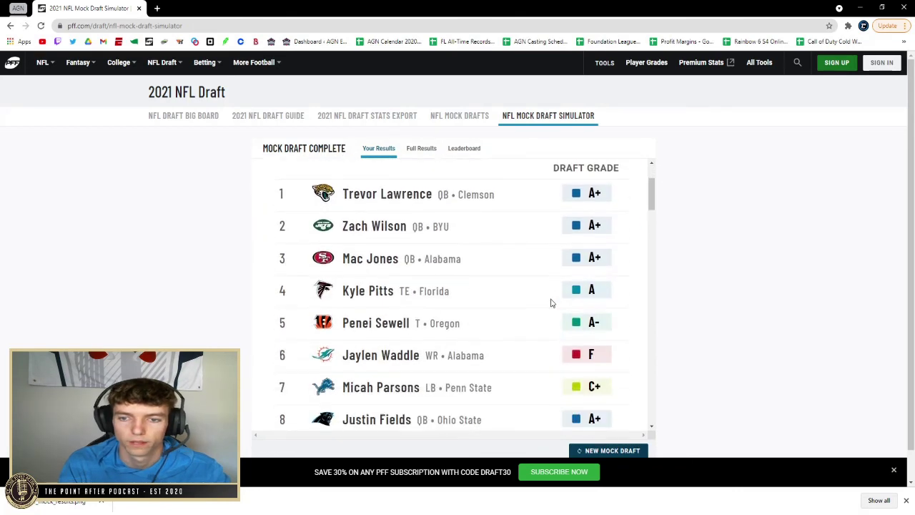